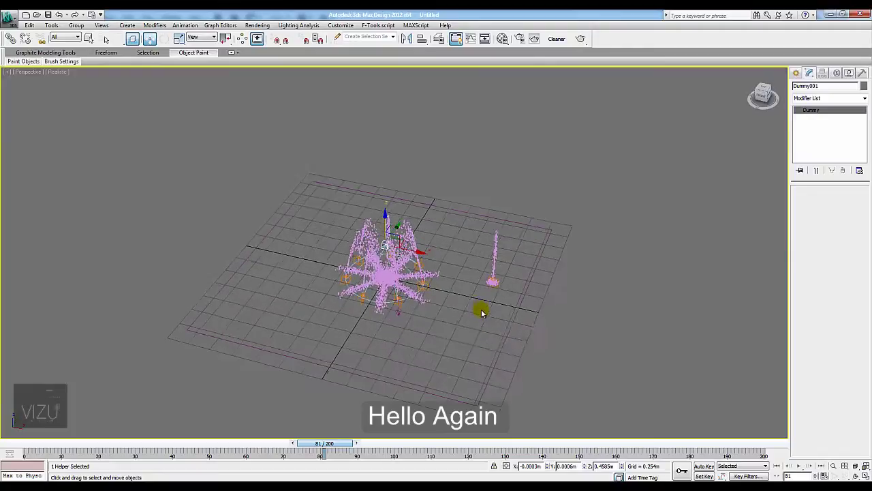
# - Move the old single SuperSpray emitter far to the right of the fountain
pyautogui.click(493, 279)
pyautogui.keyDown('alt'); pyautogui.moveTo(521, 286); pyautogui.dragTo(512, 285, button='middle'); pyautogui.keyUp('alt')
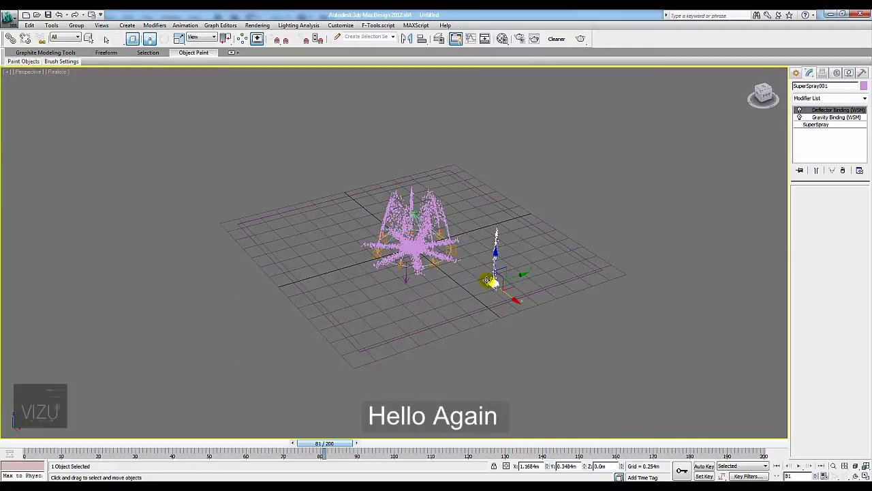
pyautogui.moveTo(512, 285); pyautogui.dragTo(643, 227)
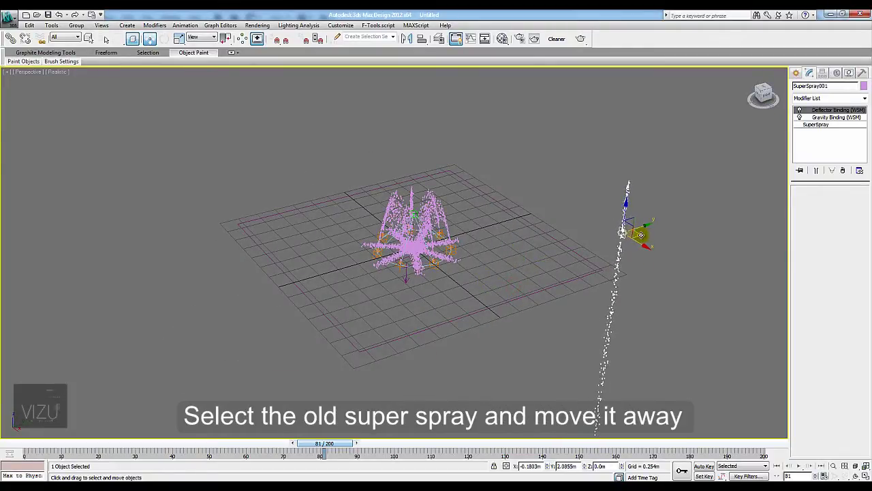
# - Switch to Shapes creation and set the viewport to Top view
pyautogui.click(797, 74)
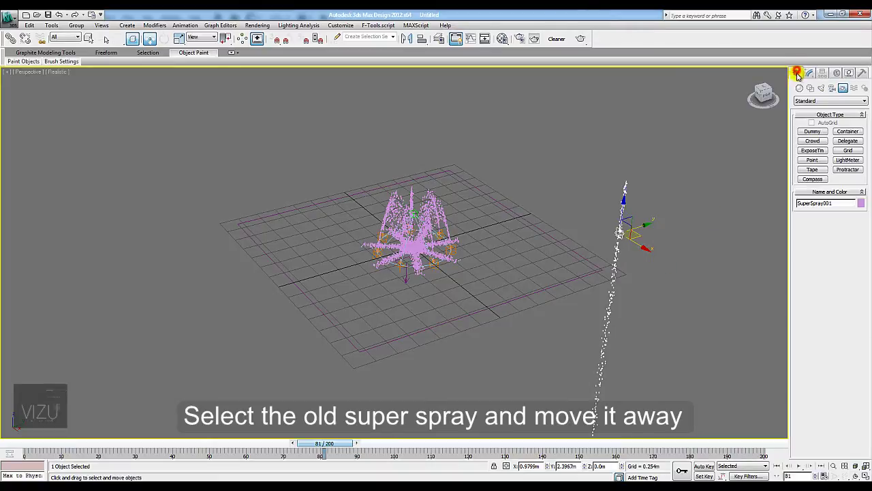
pyautogui.click(810, 88)
pyautogui.moveTo(495, 250); pyautogui.dragTo(486, 255, button='middle')
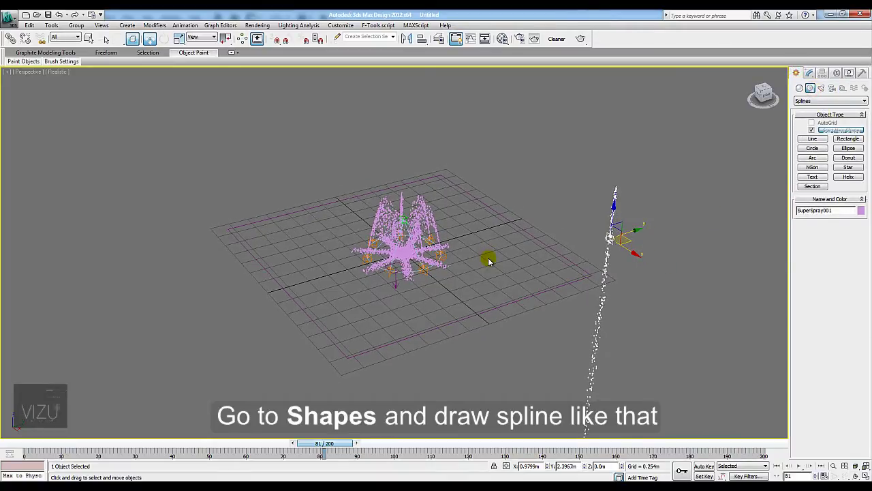
pyautogui.press('t')
pyautogui.scroll(5, 470, 286)
pyautogui.scroll(-8, 470, 288)
pyautogui.scroll(-4, 480, 314)
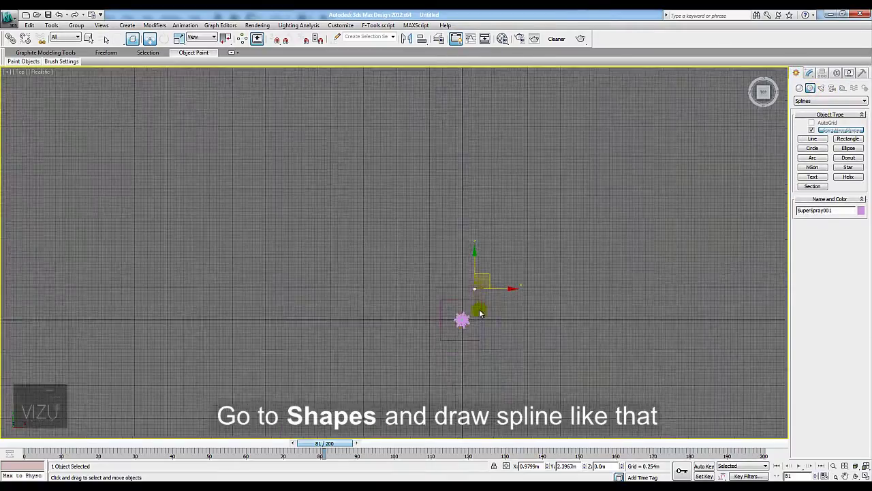
pyautogui.scroll(4, 480, 313)
pyautogui.scroll(3, 441, 306)
pyautogui.scroll(2, 462, 263)
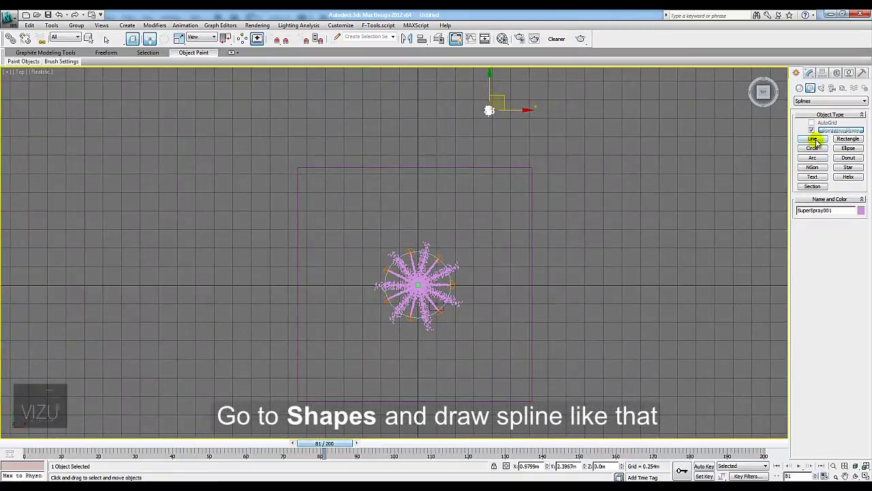
# - Start a Line spline with four vertices around the bottom of the fountain
pyautogui.click(813, 139)
pyautogui.moveTo(508, 334); pyautogui.dragTo(488, 339, button='middle')
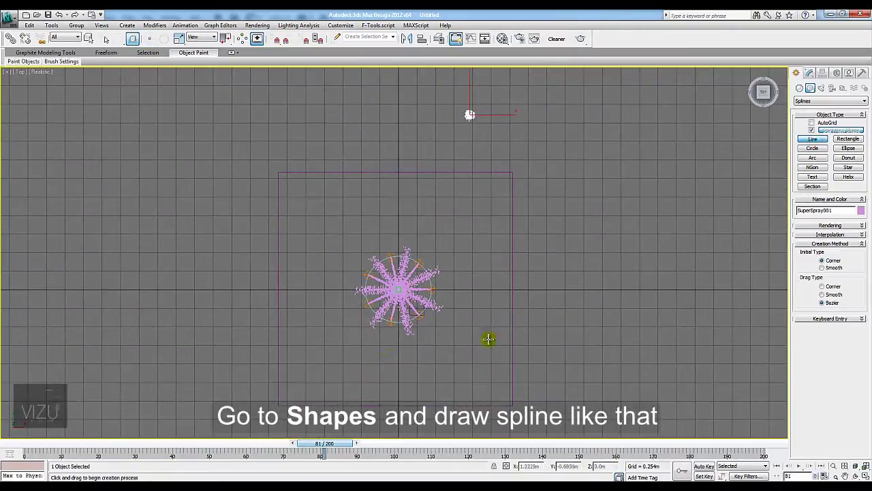
pyautogui.click(368, 329)
pyautogui.click(405, 352)
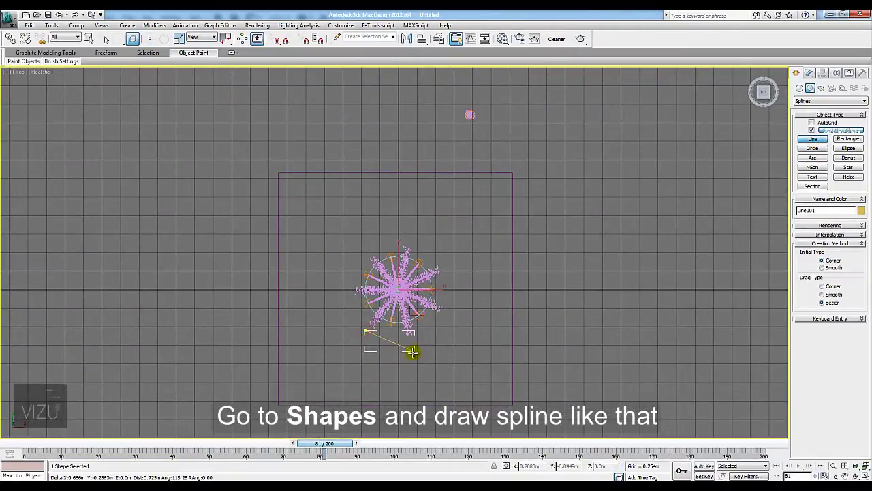
pyautogui.click(457, 333)
pyautogui.click(450, 254)
pyautogui.scroll(-1, 450, 254)
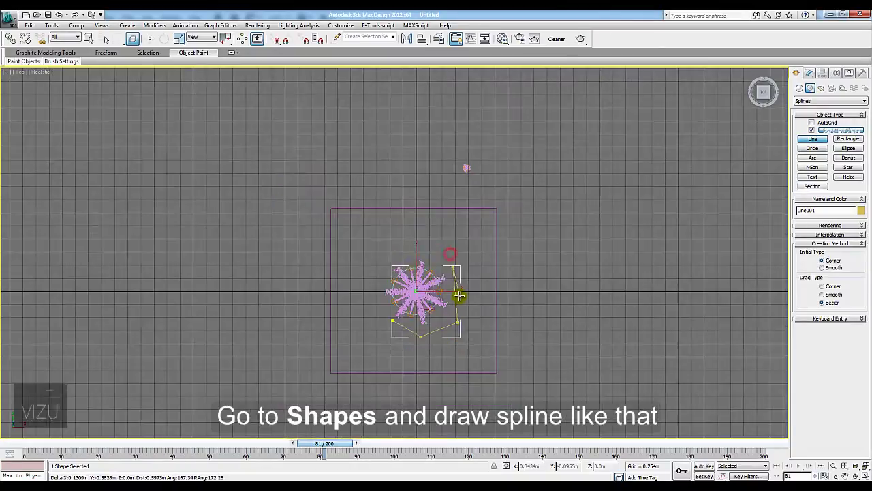
pyautogui.scroll(-1, 366, 184)
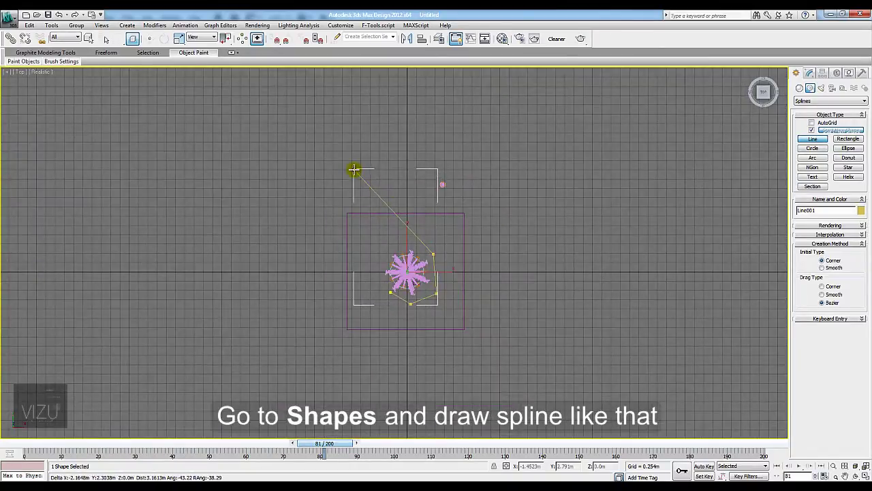
# - Continue the line up through the top loop to finish the S shape
pyautogui.click(356, 167)
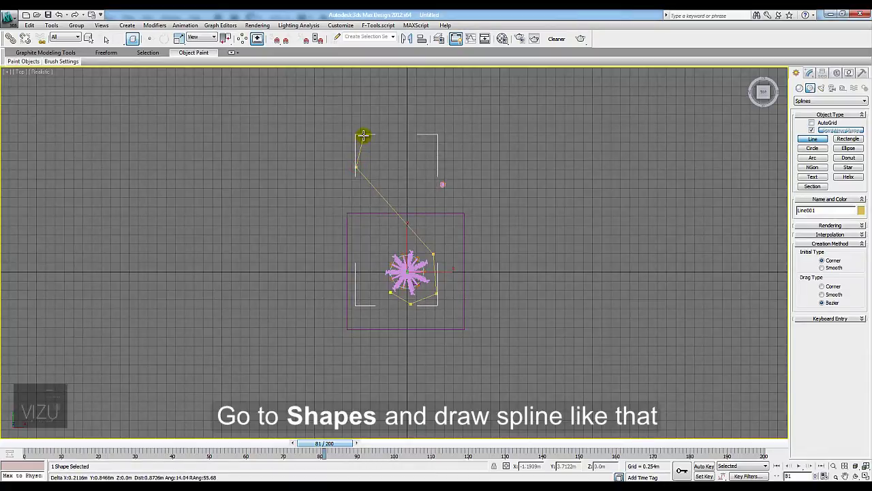
pyautogui.click(364, 136)
pyautogui.click(396, 132)
pyautogui.click(407, 154)
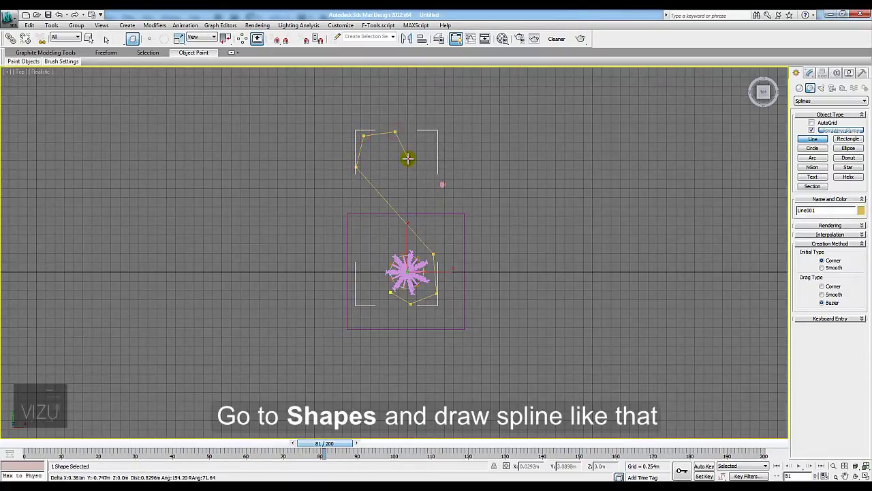
pyautogui.rightClick(419, 182)
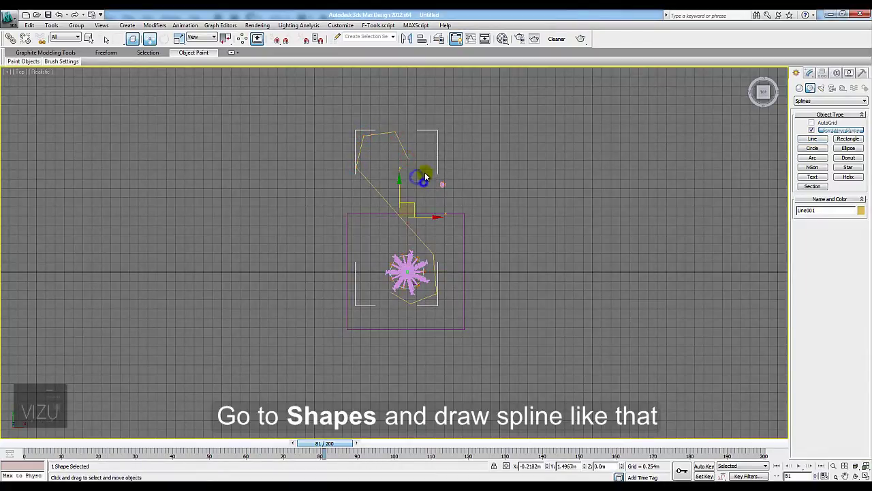
pyautogui.click(810, 72)
# - In Vertex mode, select all of Line001's vertices and make them Smooth
pyautogui.click(823, 222)
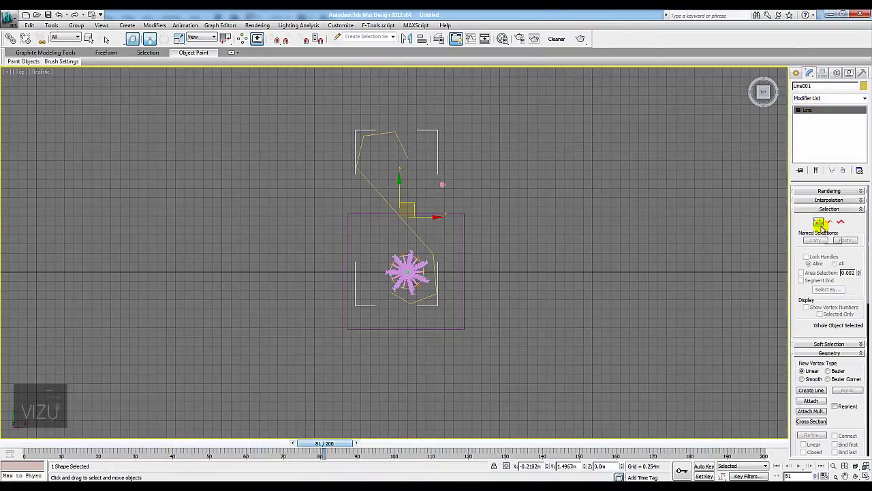
pyautogui.moveTo(476, 236); pyautogui.dragTo(471, 235, button='middle')
pyautogui.moveTo(479, 96); pyautogui.dragTo(321, 335)
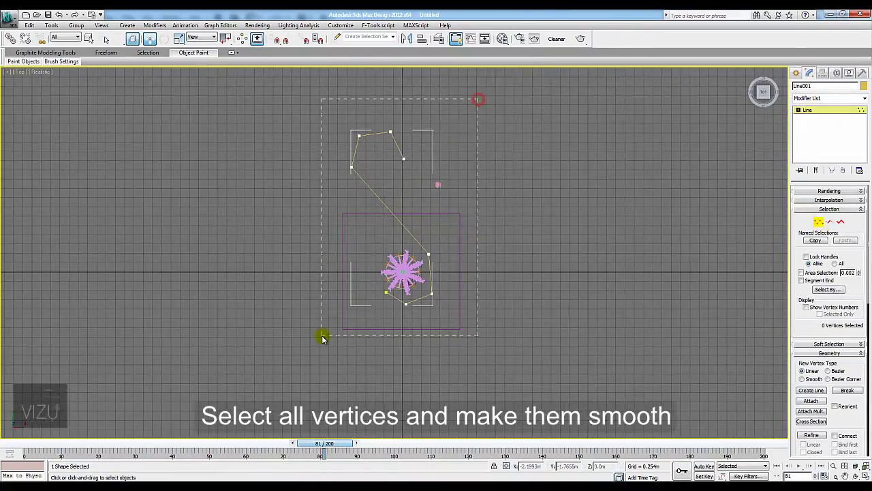
pyautogui.rightClick(457, 269)
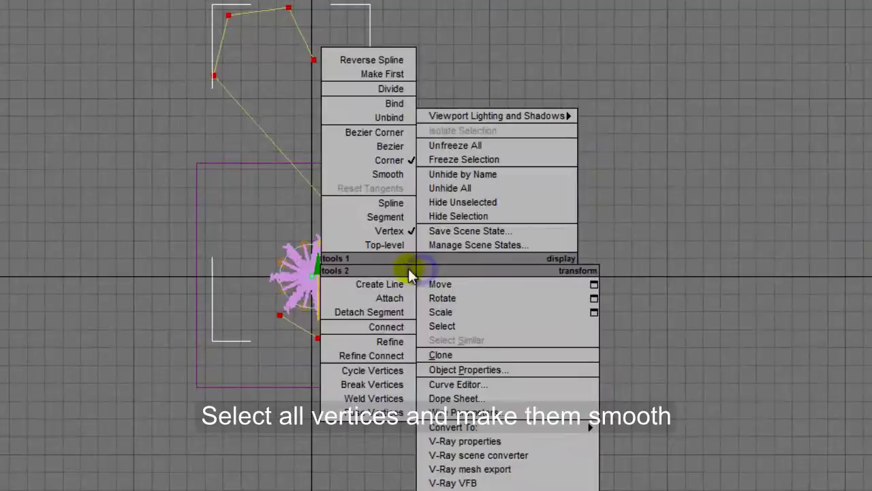
pyautogui.click(387, 176)
pyautogui.click(409, 140)
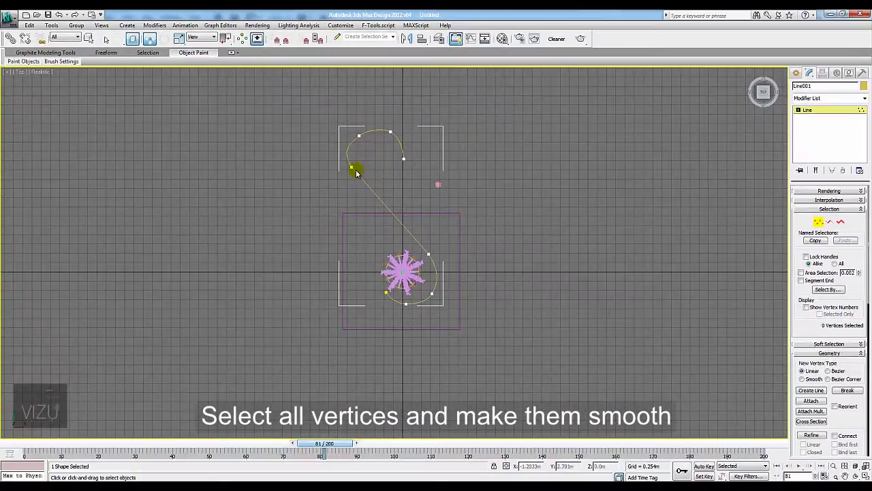
# - Nudge the top-loop and lower-loop vertices into place, then leave Vertex mode
pyautogui.click(355, 167)
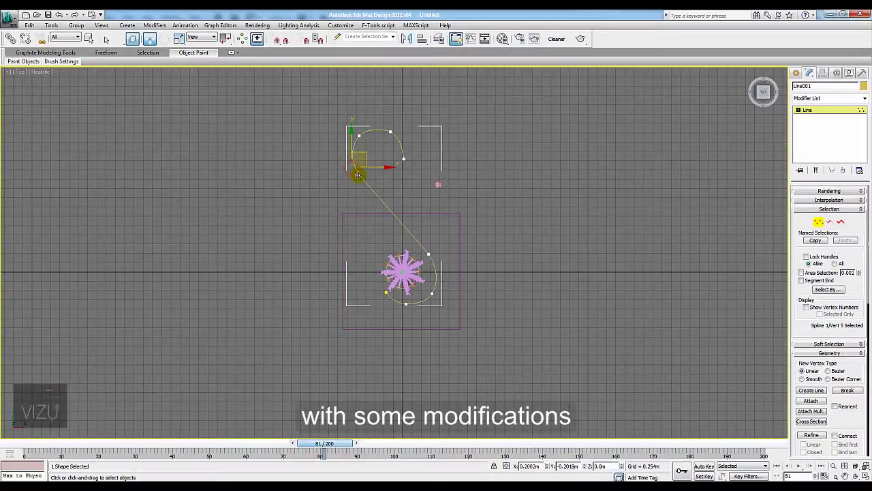
pyautogui.moveTo(358, 176); pyautogui.dragTo(359, 174)
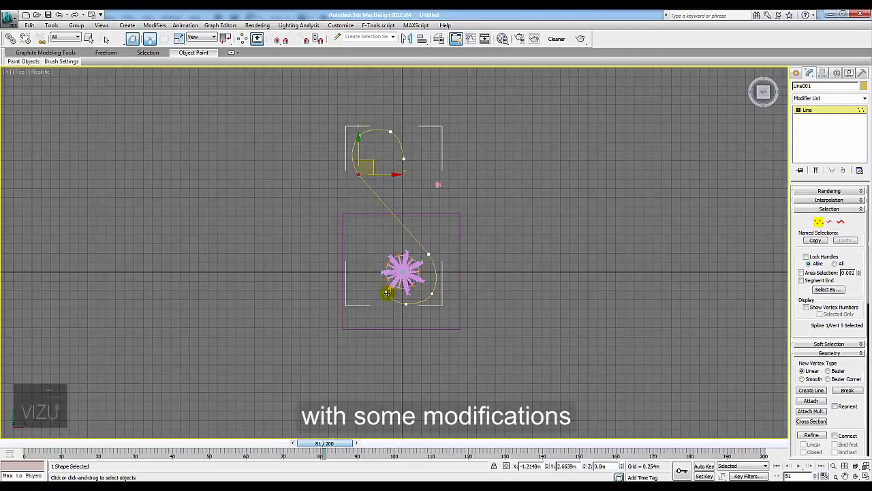
pyautogui.click(385, 293)
pyautogui.click(432, 296)
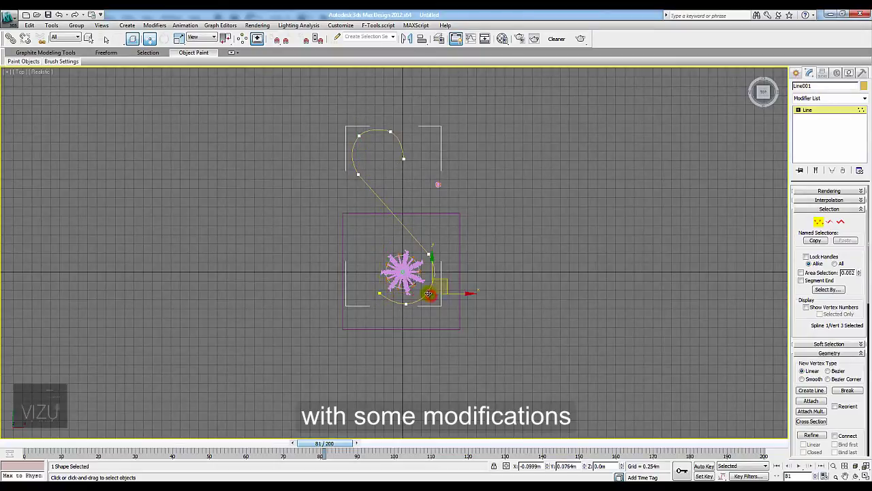
pyautogui.moveTo(406, 304); pyautogui.dragTo(405, 300)
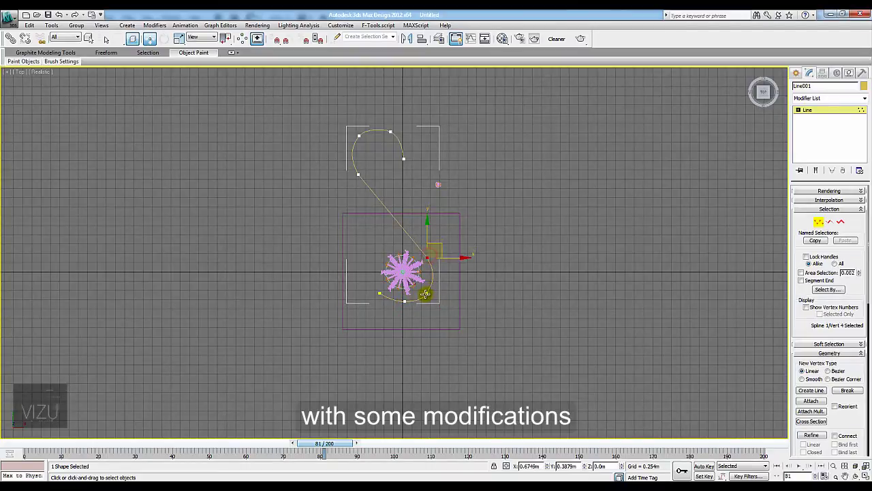
pyautogui.click(426, 295)
pyautogui.click(406, 301)
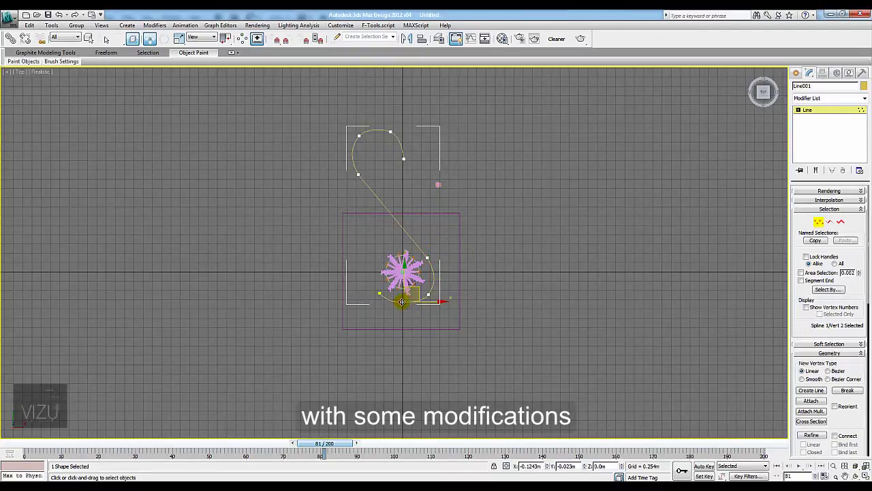
pyautogui.click(422, 191)
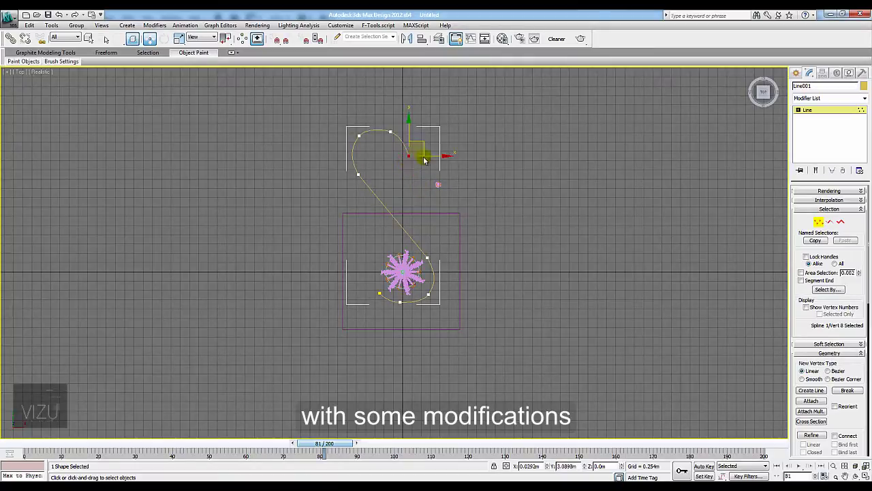
pyautogui.click(810, 110)
pyautogui.moveTo(466, 316)
pyautogui.keyDown('alt'); pyautogui.mouseDown(button='middle')
pyautogui.moveTo(440, 335)
pyautogui.moveTo(450, 286)
pyautogui.mouseUp(button='middle'); pyautogui.keyUp('alt')
# - Lengthen Deflector001 to 6.1429m and move it over the spline
pyautogui.click(461, 326)
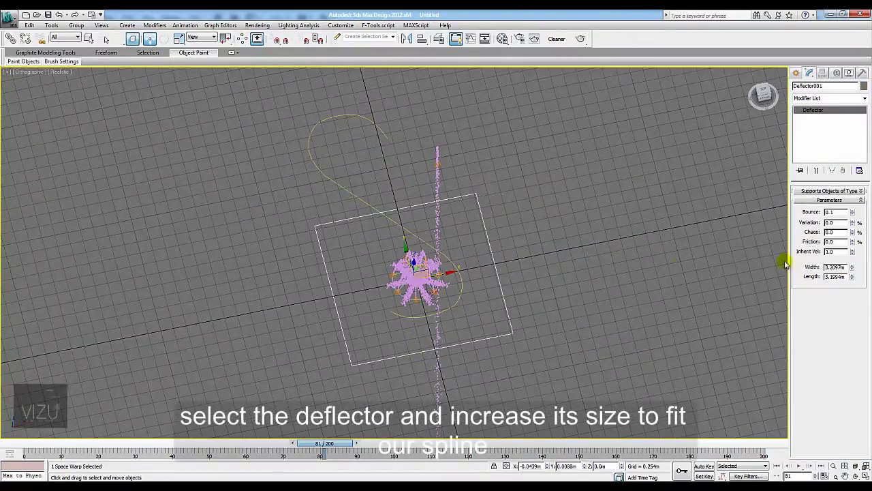
pyautogui.moveTo(852, 276); pyautogui.dragTo(848, 232)
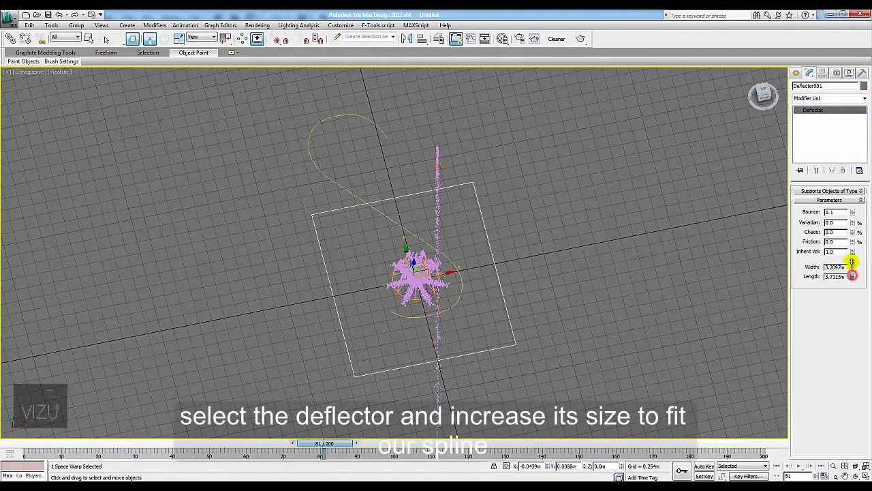
pyautogui.moveTo(479, 273)
pyautogui.keyDown('alt'); pyautogui.mouseDown(button='middle')
pyautogui.moveTo(428, 272)
pyautogui.moveTo(432, 265)
pyautogui.mouseUp(button='middle'); pyautogui.keyUp('alt')
pyautogui.moveTo(436, 267); pyautogui.dragTo(498, 237)
pyautogui.moveTo(593, 253)
pyautogui.keyDown('alt'); pyautogui.mouseDown(button='middle')
pyautogui.moveTo(594, 288)
pyautogui.moveTo(512, 264)
pyautogui.mouseUp(button='middle'); pyautogui.keyUp('alt')
pyautogui.moveTo(501, 253); pyautogui.dragTo(492, 251)
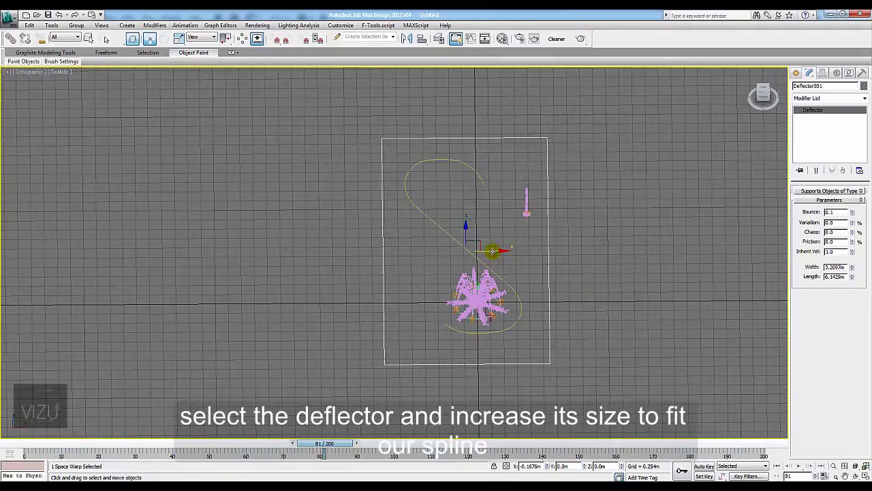
# - Widen the deflector to 3.948m
pyautogui.moveTo(854, 270); pyautogui.dragTo(851, 255)
pyautogui.moveTo(584, 301)
pyautogui.keyDown('alt'); pyautogui.mouseDown(button='middle')
pyautogui.moveTo(516, 294)
pyautogui.moveTo(469, 302)
pyautogui.moveTo(473, 331)
pyautogui.moveTo(477, 306)
pyautogui.mouseUp(button='middle'); pyautogui.keyUp('alt')
pyautogui.scroll(2, 469, 311)
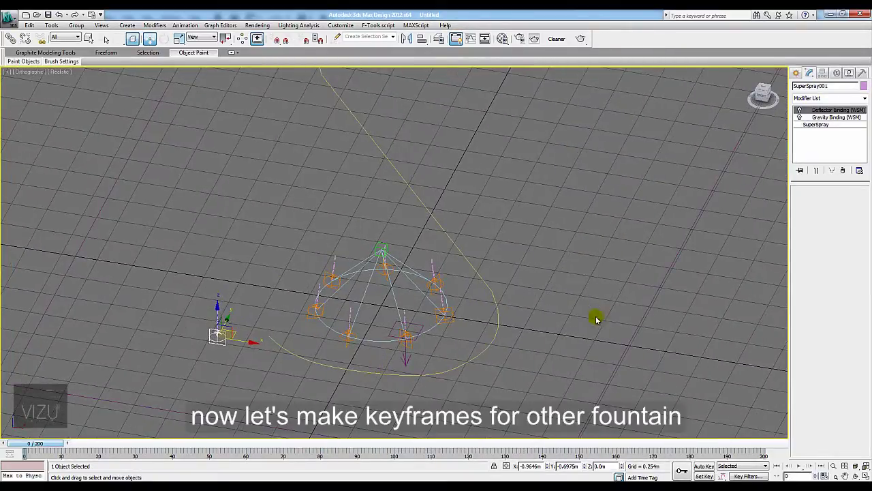
# - Turn on Auto Key with SuperSpray001's parameters shown, at frame 1
pyautogui.click(704, 466)
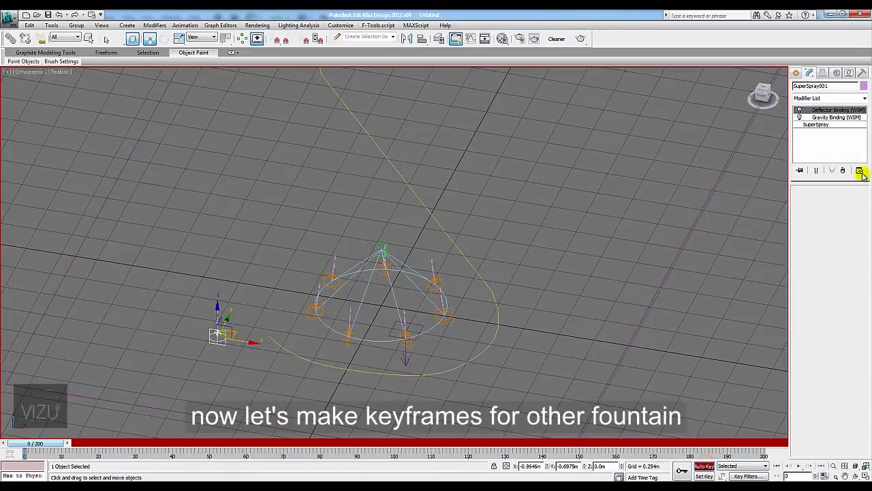
pyautogui.click(830, 126)
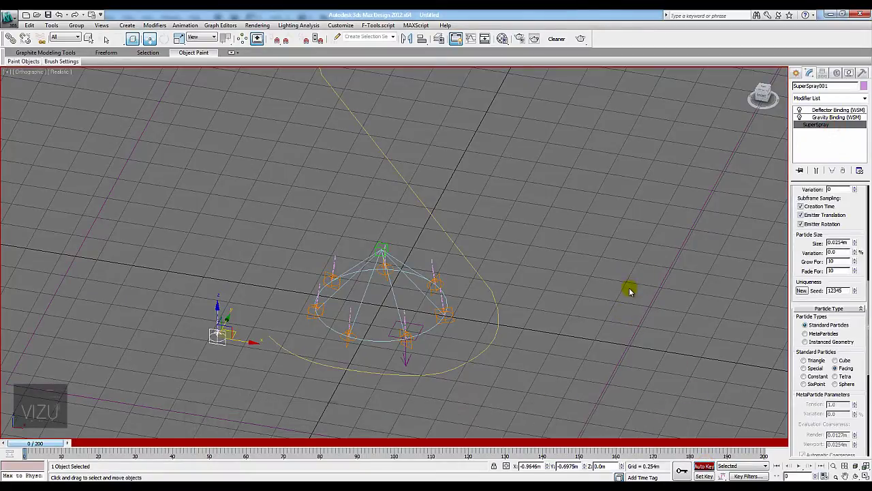
pyautogui.click(67, 446)
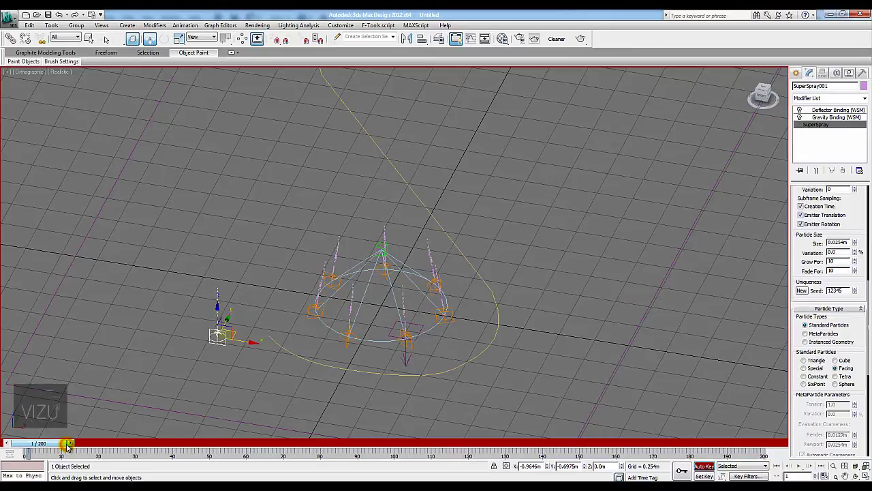
# - Bring the Particle Generation rollout into view and select the Speed field
pyautogui.scroll(-2, 849, 327)
pyautogui.scroll(-3, 848, 337)
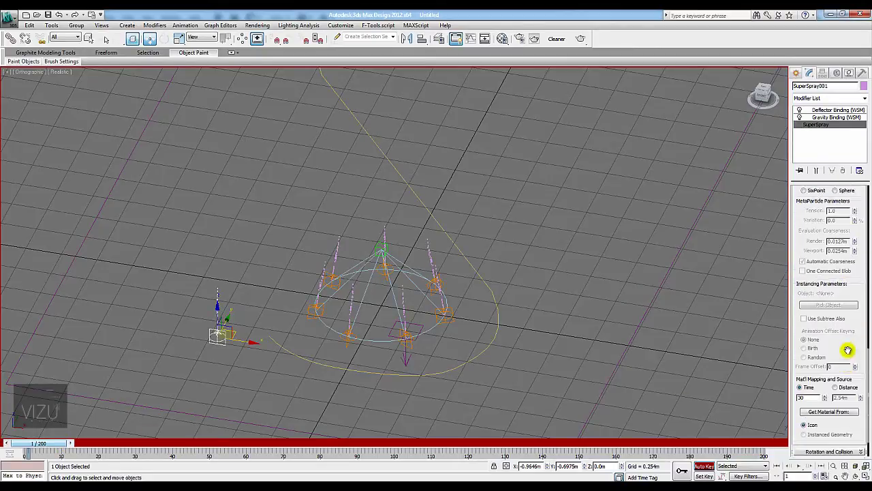
pyautogui.scroll(-3, 845, 347)
pyautogui.scroll(4, 858, 296)
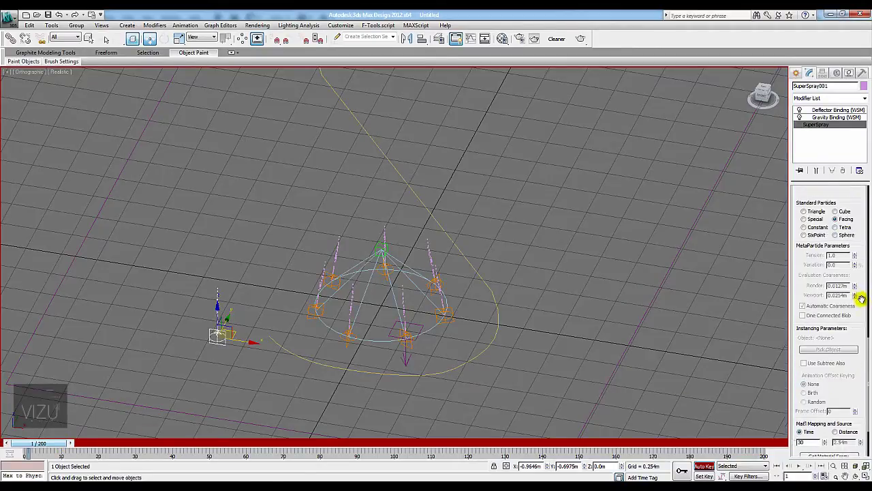
pyautogui.scroll(5, 858, 296)
pyautogui.scroll(5, 858, 296)
pyautogui.scroll(4, 858, 298)
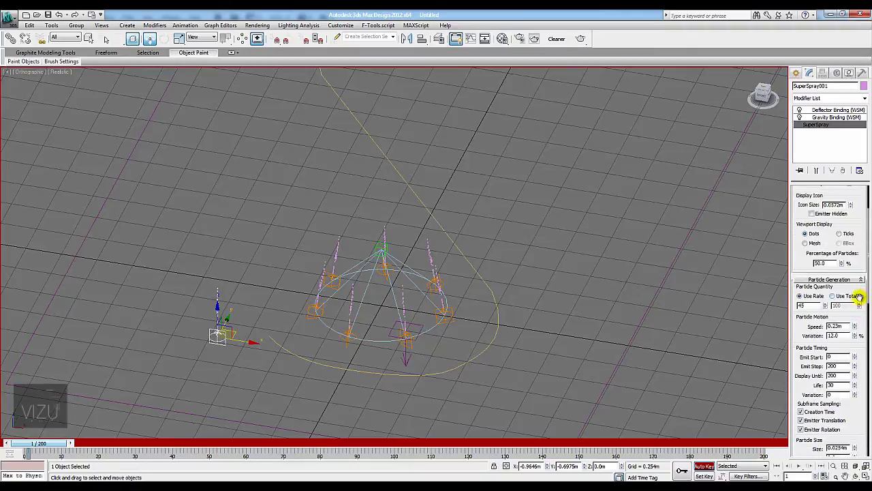
pyautogui.doubleClick(834, 325)
pyautogui.doubleClick(843, 326)
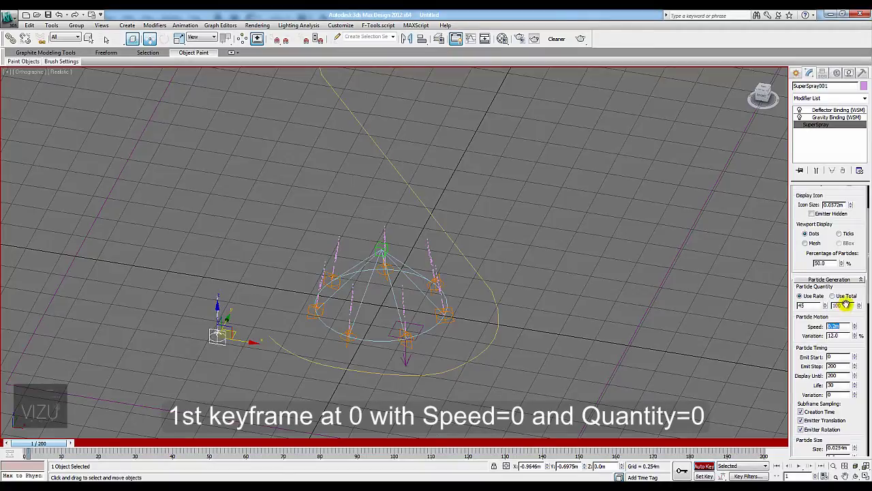
# - At frame 1, key SuperSpray001's Speed to 0.2m
pyautogui.keyDown('alt'); pyautogui.moveTo(473, 350); pyautogui.dragTo(477, 350, button='middle'); pyautogui.keyUp('alt')
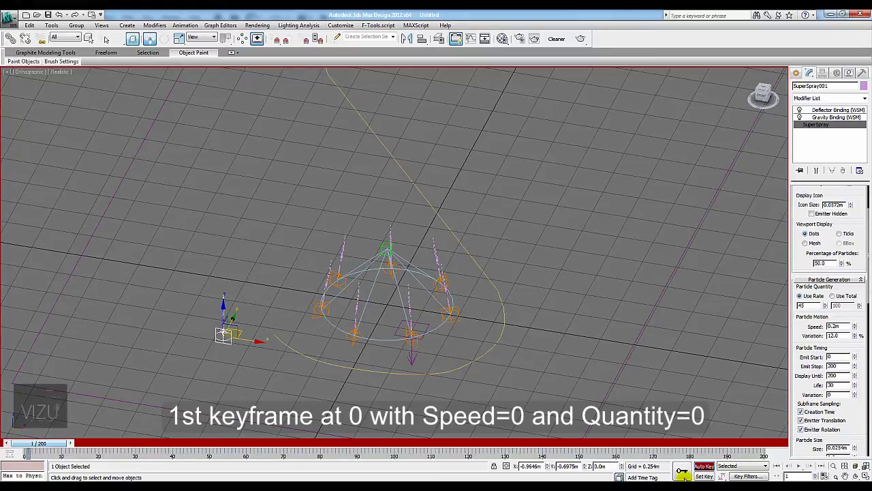
pyautogui.click(7, 443)
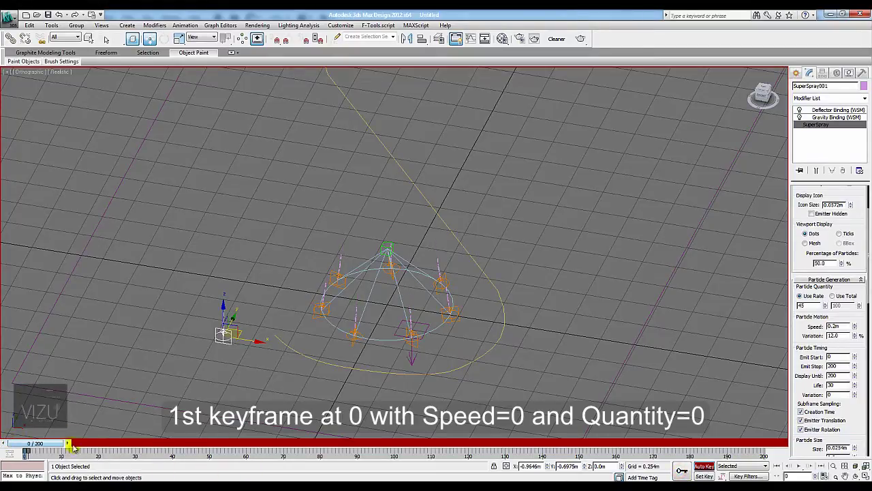
pyautogui.click(52, 443)
pyautogui.moveTo(52, 443); pyautogui.dragTo(49, 445)
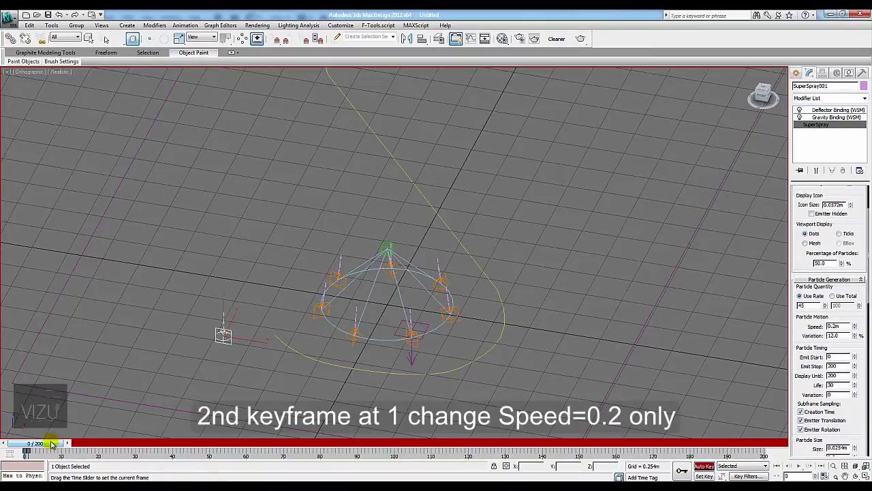
pyautogui.click(843, 336)
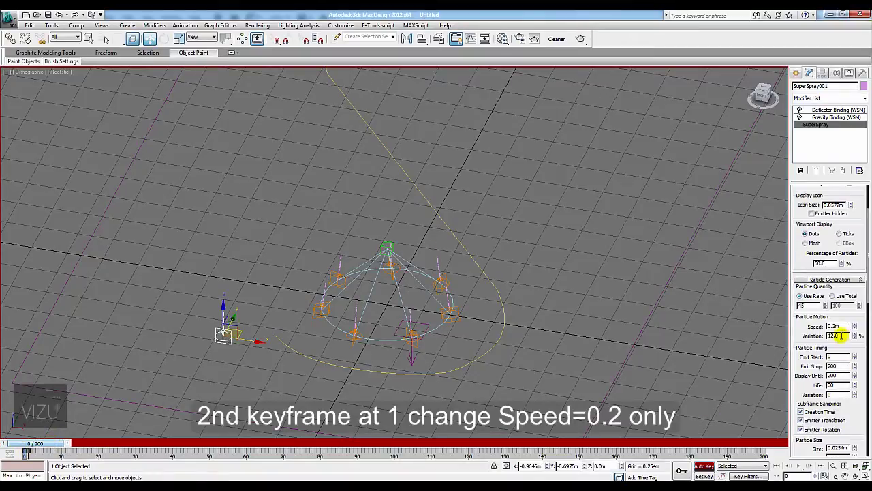
pyautogui.moveTo(836, 326); pyautogui.dragTo(807, 326)
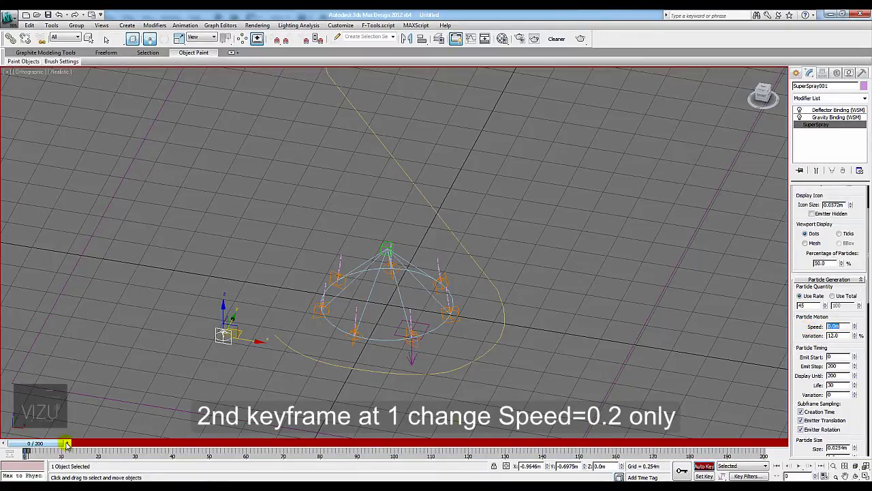
pyautogui.click(67, 444)
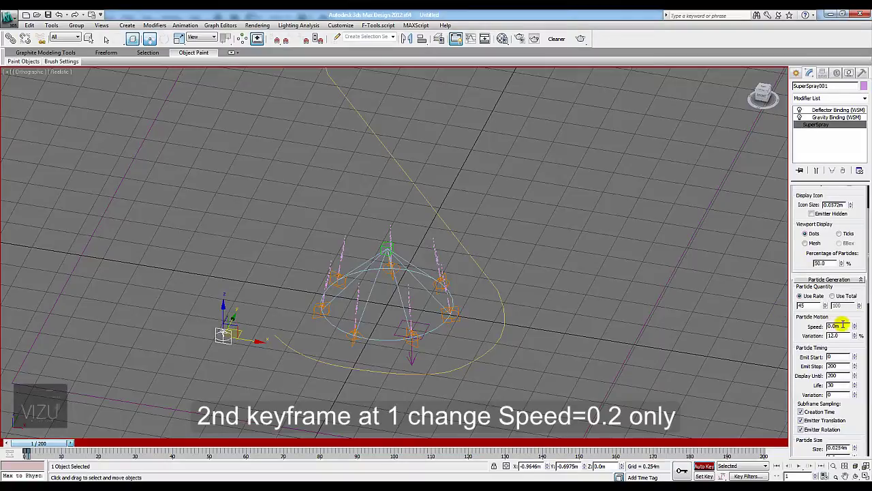
pyautogui.moveTo(843, 325); pyautogui.dragTo(802, 326)
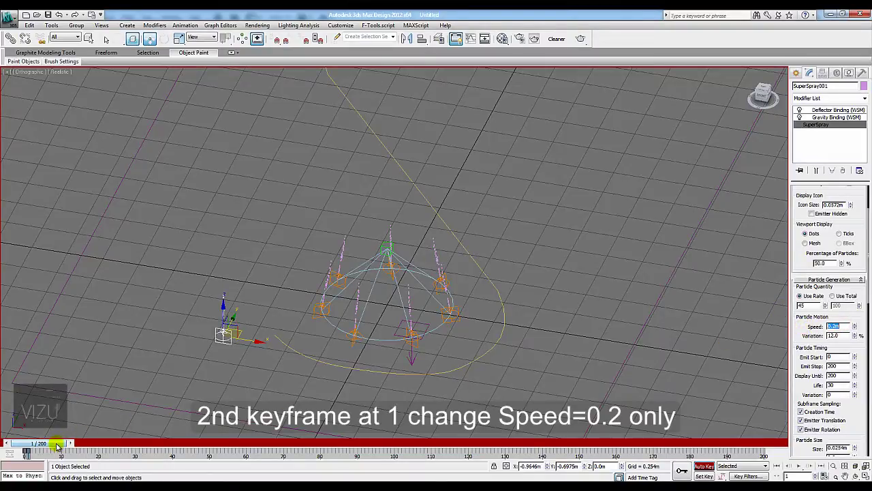
pyautogui.moveTo(58, 444); pyautogui.dragTo(52, 444)
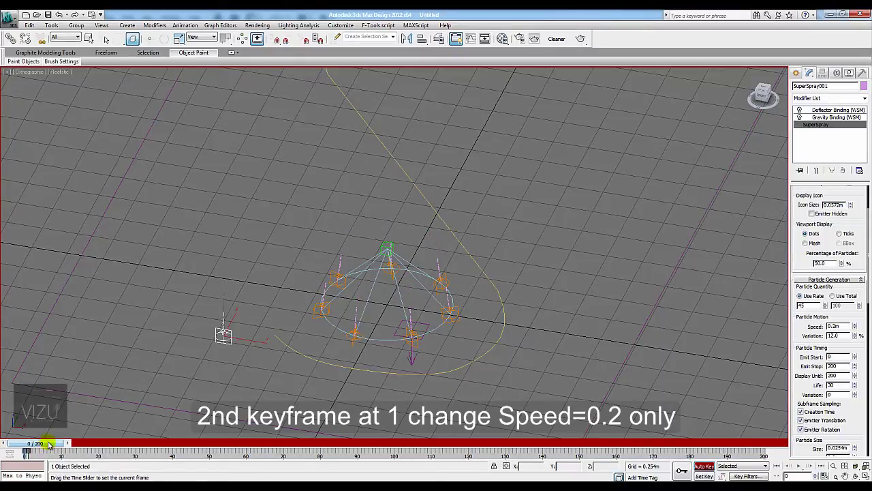
# - Scrub to frame 6 to watch the jets rise, then return to frame 0
pyautogui.press('w')
pyautogui.moveTo(58, 444); pyautogui.dragTo(61, 444)
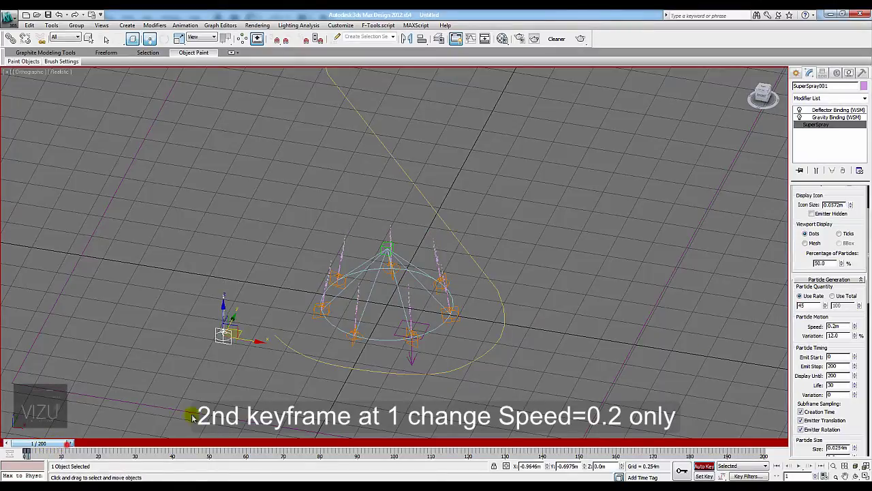
pyautogui.click(854, 328)
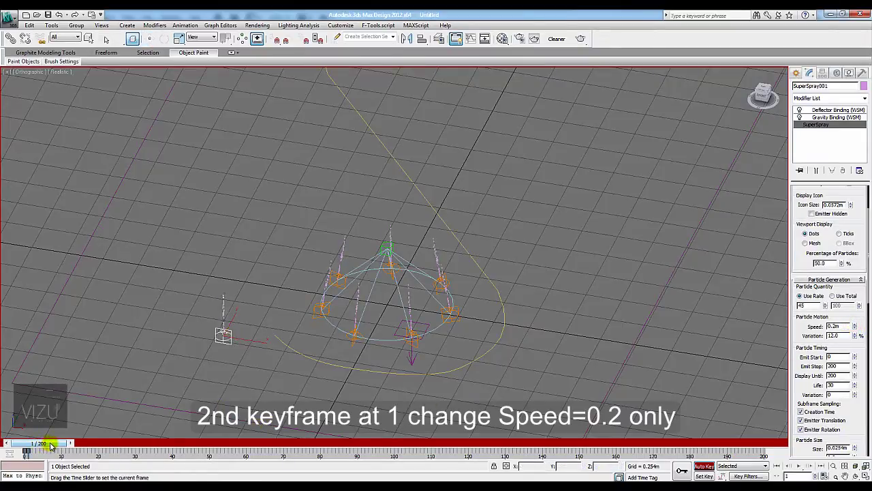
pyautogui.moveTo(48, 447)
pyautogui.mouseDown()
pyautogui.moveTo(81, 444)
pyautogui.moveTo(65, 443)
pyautogui.mouseUp()
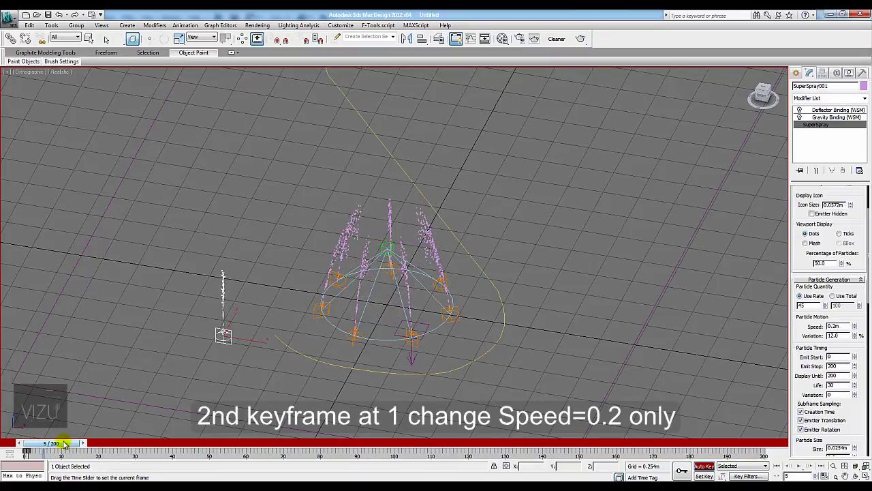
pyautogui.press('w')
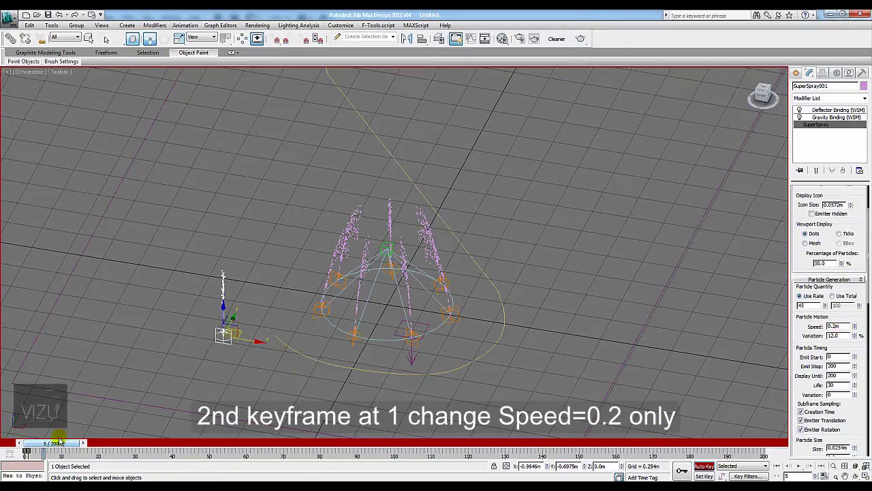
pyautogui.doubleClick(834, 326)
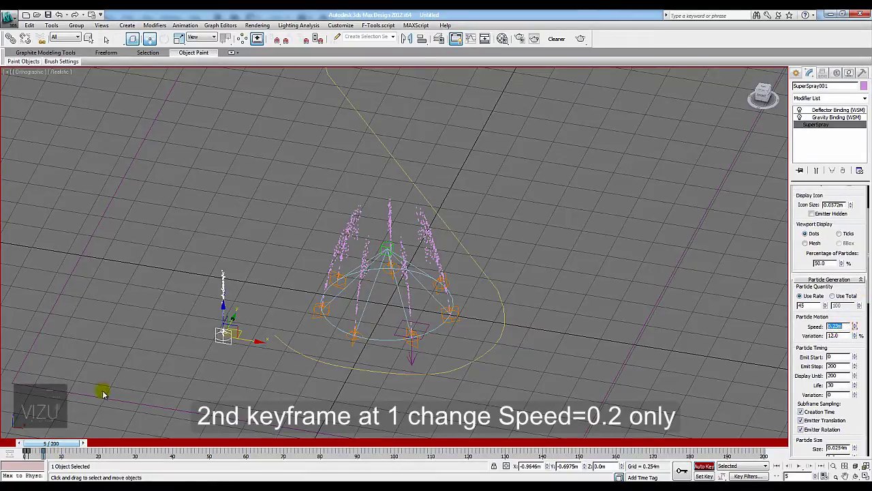
pyautogui.moveTo(54, 449); pyautogui.dragTo(10, 448)
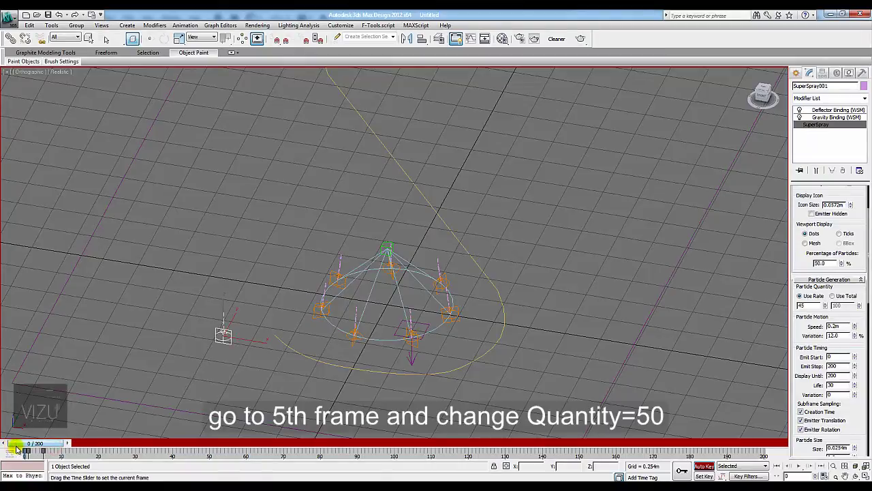
# - At frame 15, key Speed to 0.0m and scrub ahead to frame 18
pyautogui.moveTo(40, 447); pyautogui.dragTo(91, 442)
pyautogui.press('w')
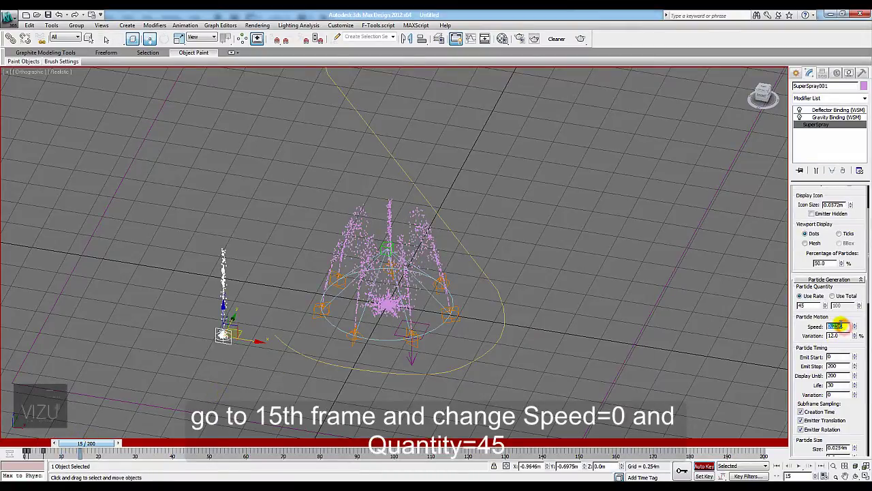
pyautogui.click(839, 326)
pyautogui.write('0')
pyautogui.press('Return')
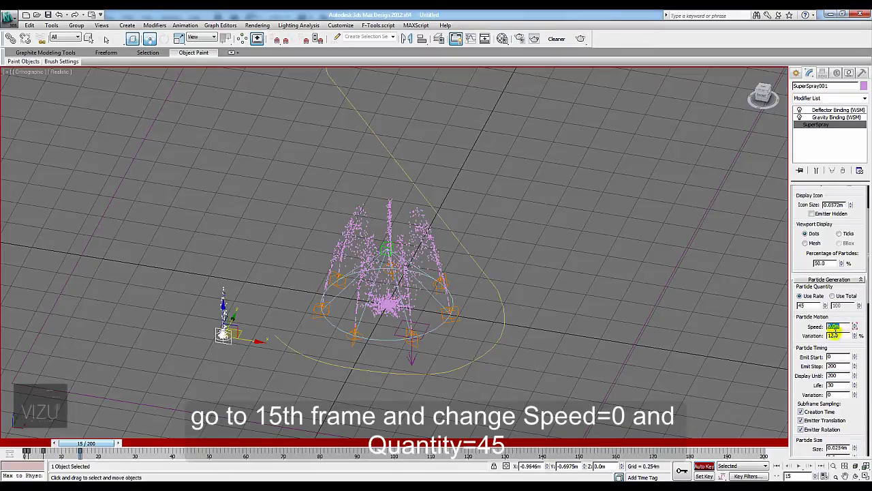
pyautogui.moveTo(101, 448)
pyautogui.mouseDown()
pyautogui.moveTo(146, 444)
pyautogui.moveTo(31, 444)
pyautogui.moveTo(152, 443)
pyautogui.moveTo(31, 443)
pyautogui.moveTo(116, 444)
pyautogui.moveTo(31, 443)
pyautogui.moveTo(103, 442)
pyautogui.mouseUp()
# - Revise the Use Rate value of 45, then scrub from frame 0 to check the 0.23m jets
pyautogui.press('w')
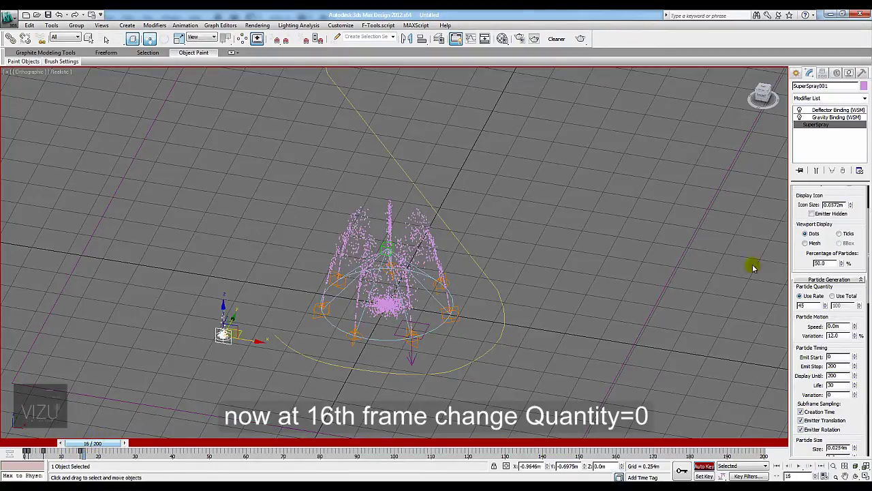
pyautogui.click(804, 305)
pyautogui.moveTo(87, 441); pyautogui.dragTo(80, 443)
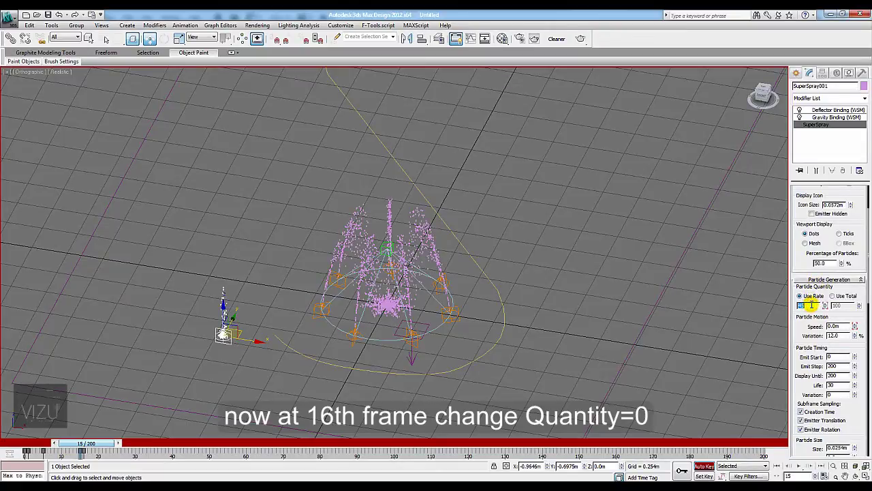
pyautogui.moveTo(79, 443); pyautogui.dragTo(23, 450)
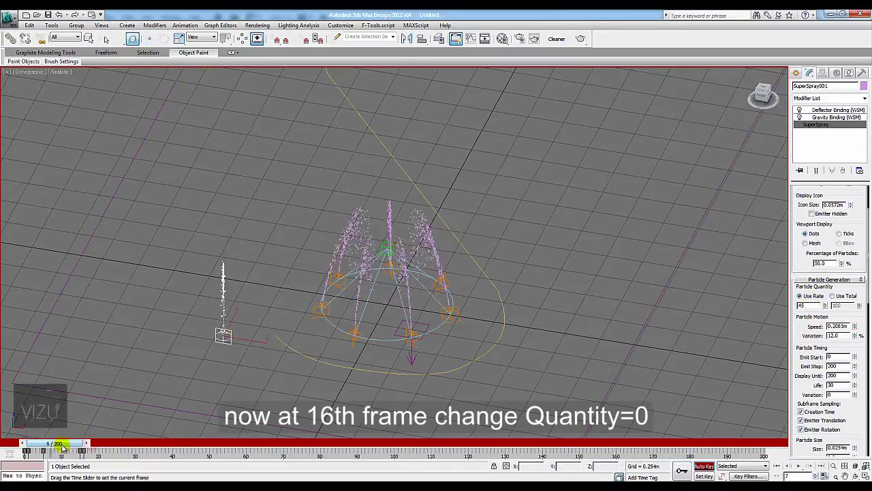
pyautogui.press('w')
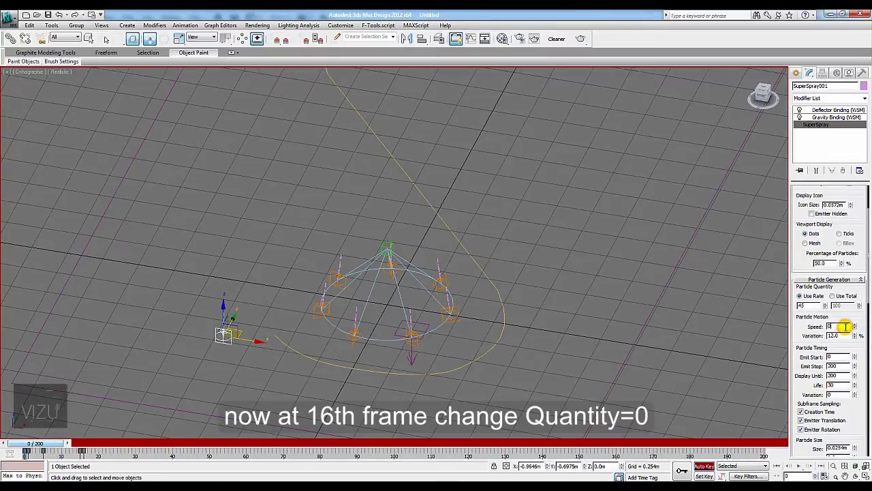
pyautogui.moveTo(32, 446)
pyautogui.mouseDown()
pyautogui.moveTo(107, 449)
pyautogui.moveTo(20, 451)
pyautogui.moveTo(88, 451)
pyautogui.moveTo(25, 451)
pyautogui.moveTo(52, 451)
pyautogui.mouseUp()
pyautogui.moveTo(277, 393)
pyautogui.keyDown('alt'); pyautogui.mouseDown(button='middle')
pyautogui.moveTo(383, 364)
pyautogui.moveTo(291, 364)
pyautogui.mouseUp(button='middle'); pyautogui.keyUp('alt')
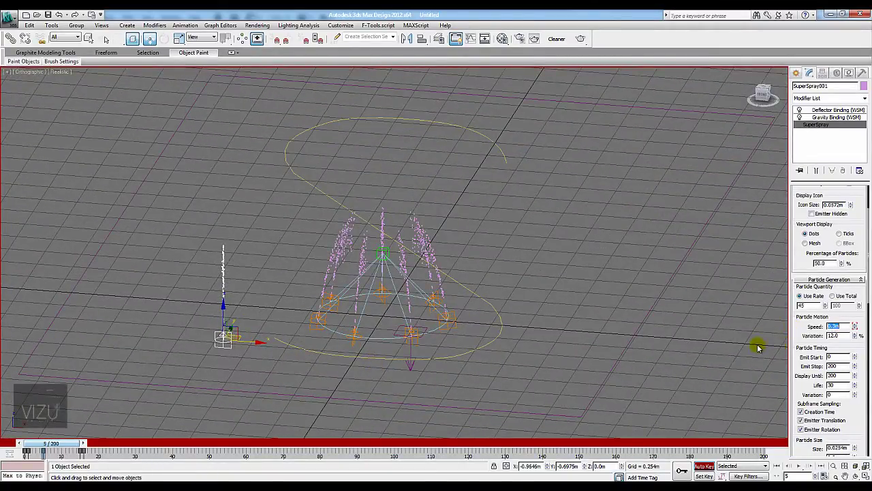
# - Raise the Speed key to about 0.27m so the jets rise higher, and scrub to check
pyautogui.write('1')
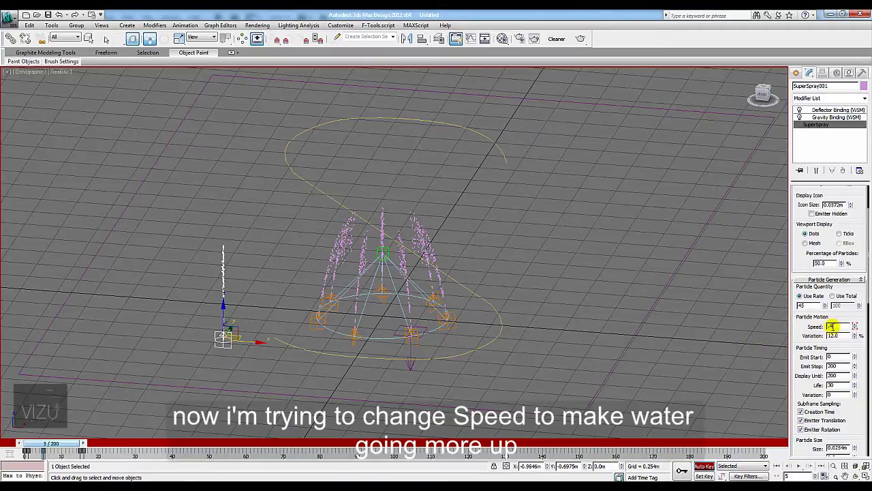
pyautogui.write('0.4m')
pyautogui.keyDown('alt'); pyautogui.moveTo(379, 313); pyautogui.dragTo(80, 392, button='middle'); pyautogui.keyUp('alt')
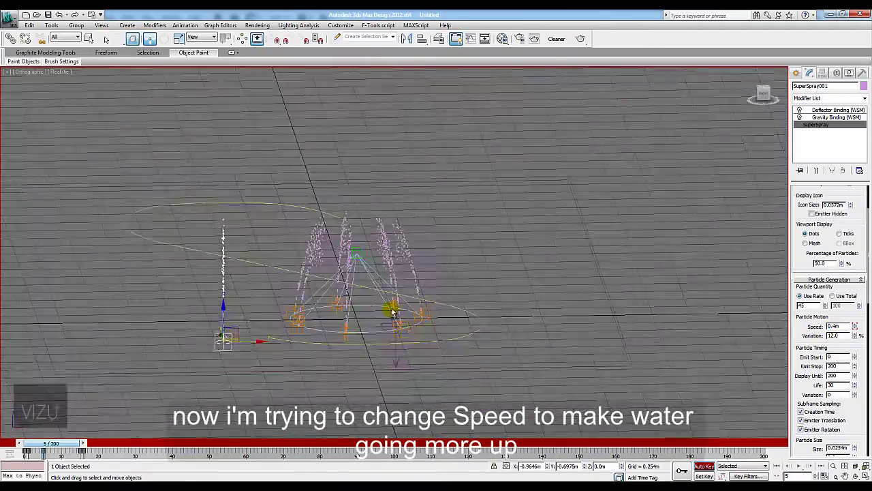
pyautogui.moveTo(60, 445)
pyautogui.mouseDown()
pyautogui.moveTo(92, 446)
pyautogui.moveTo(58, 450)
pyautogui.mouseUp()
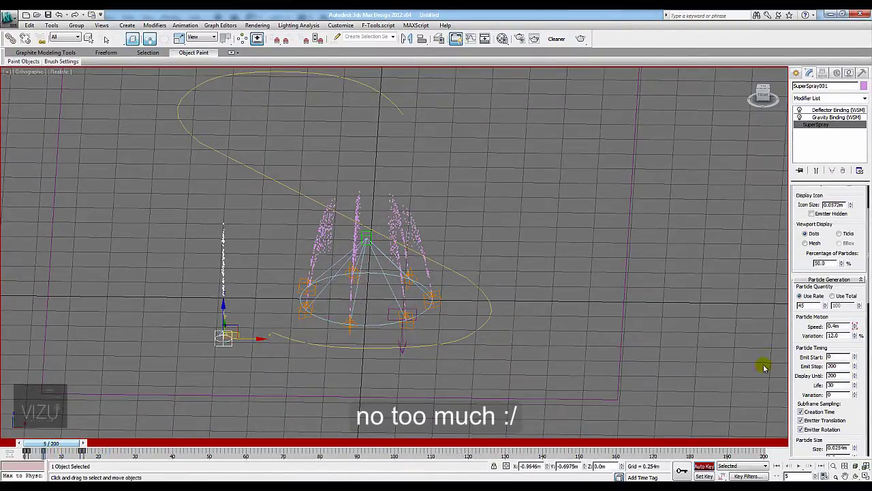
pyautogui.press('Return')
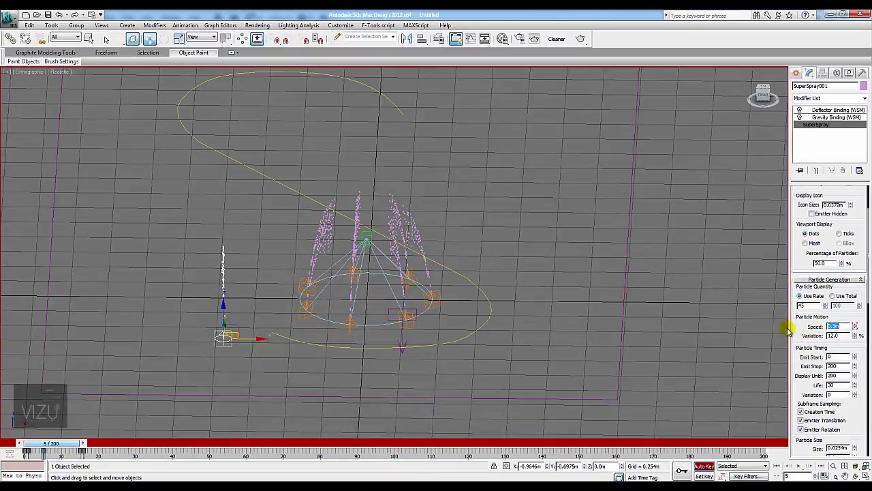
pyautogui.moveTo(81, 443)
pyautogui.mouseDown()
pyautogui.moveTo(126, 447)
pyautogui.moveTo(59, 447)
pyautogui.mouseUp()
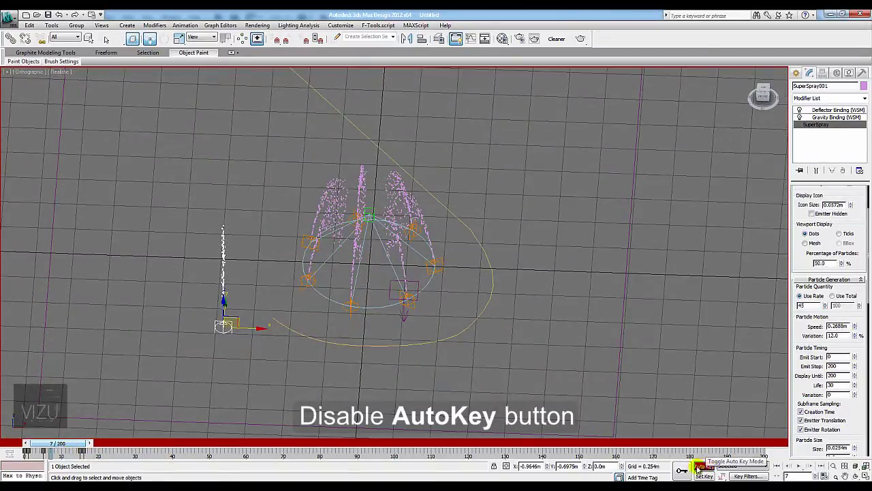
# - Turn off Auto Key and bring up the Tools > Align commands
pyautogui.click(708, 469)
pyautogui.keyDown('alt'); pyautogui.moveTo(302, 347); pyautogui.dragTo(278, 347, button='middle'); pyautogui.keyUp('alt')
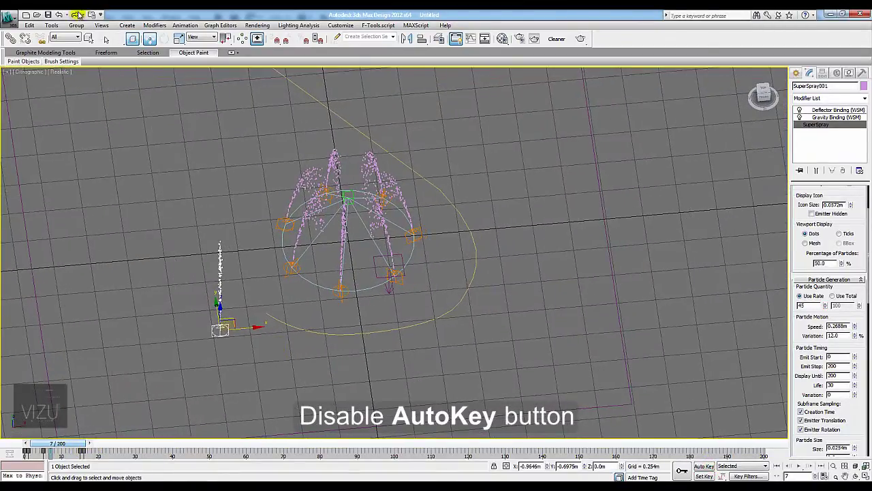
pyautogui.click(52, 26)
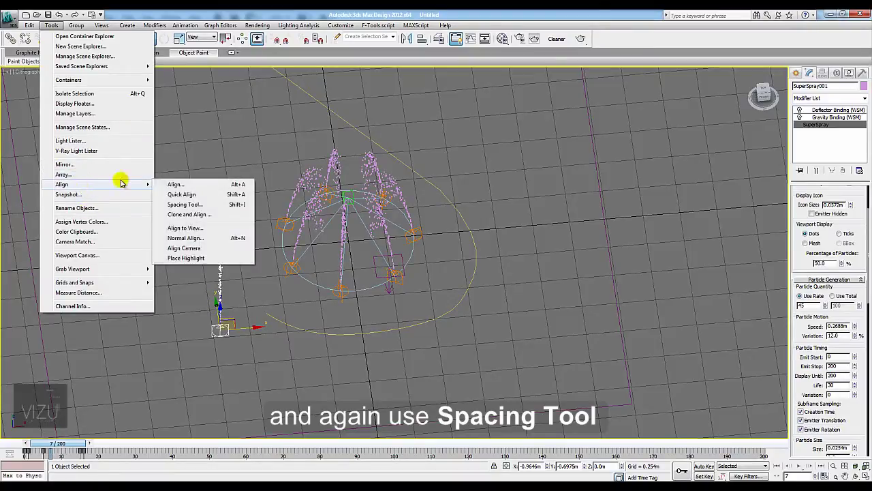
pyautogui.moveTo(62, 184)
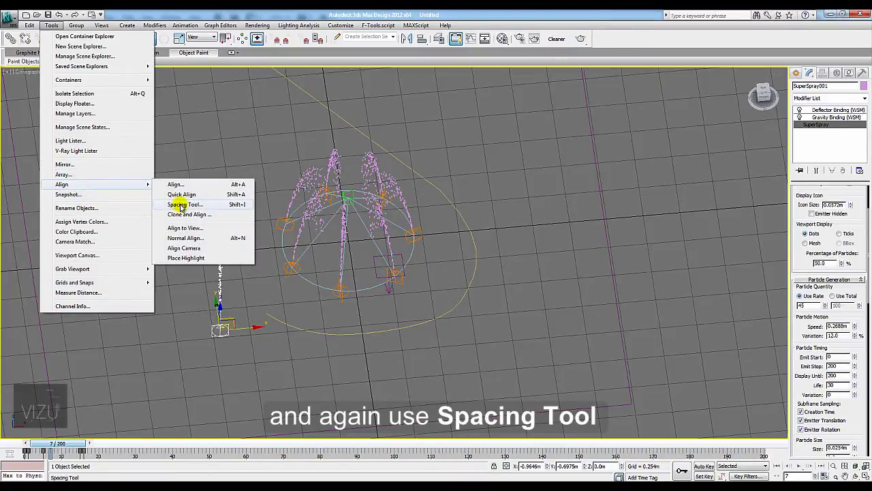
# - Space 20 copies of the emitter along Line001 with Follow on, and delete the leftover emitter
pyautogui.click(181, 204)
pyautogui.moveTo(152, 130); pyautogui.dragTo(666, 162)
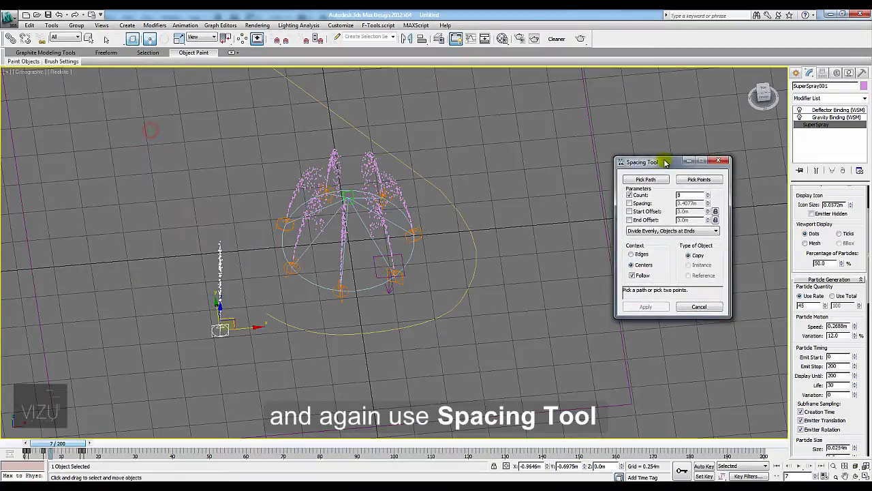
pyautogui.click(653, 179)
pyautogui.click(470, 294)
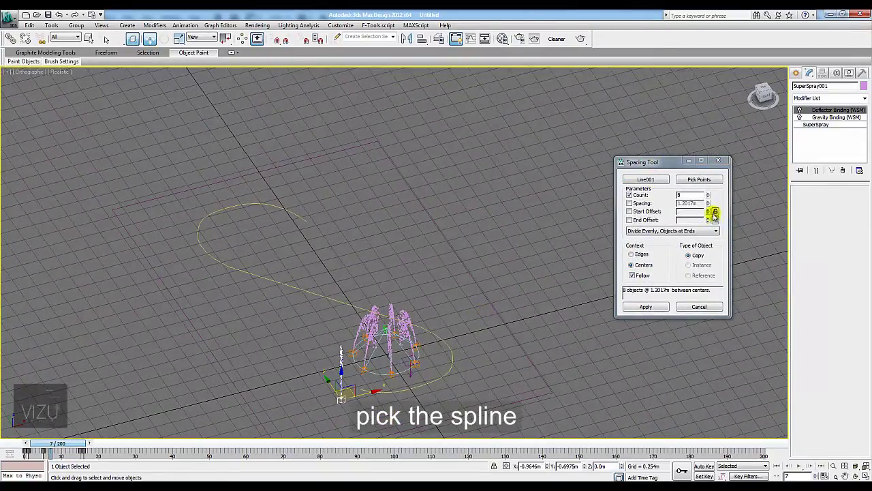
pyautogui.moveTo(709, 195); pyautogui.dragTo(708, 195)
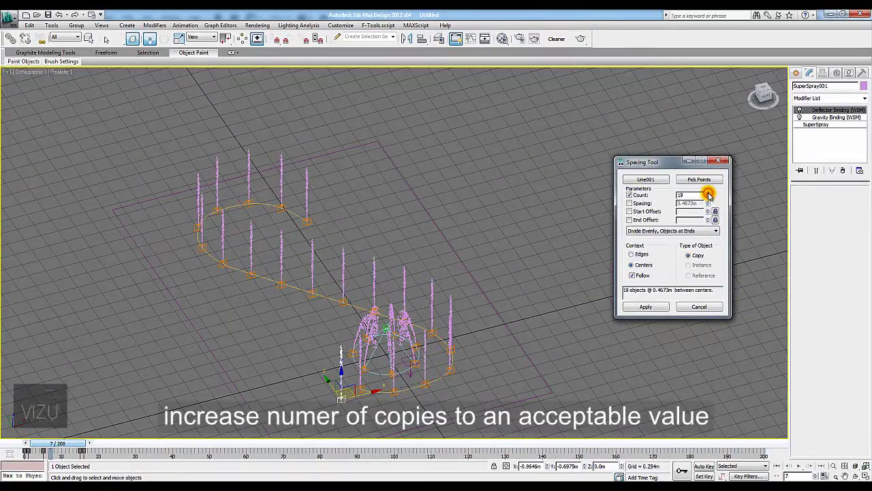
pyautogui.click(645, 308)
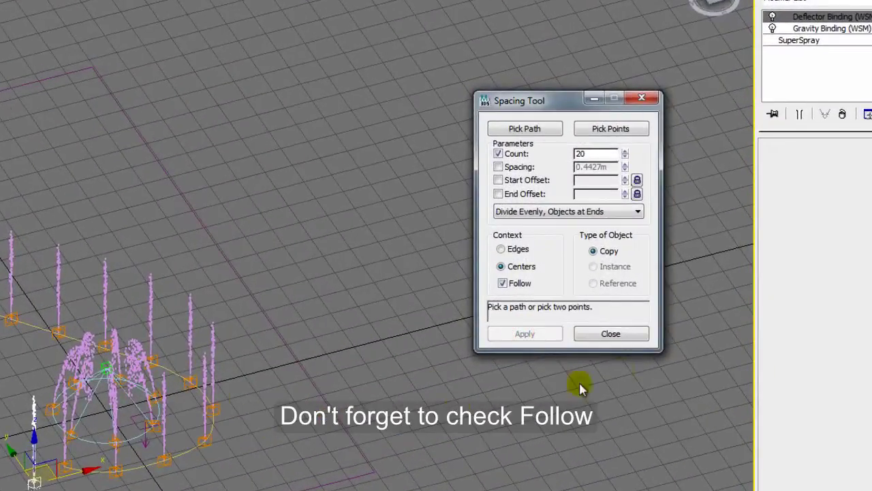
pyautogui.click(610, 334)
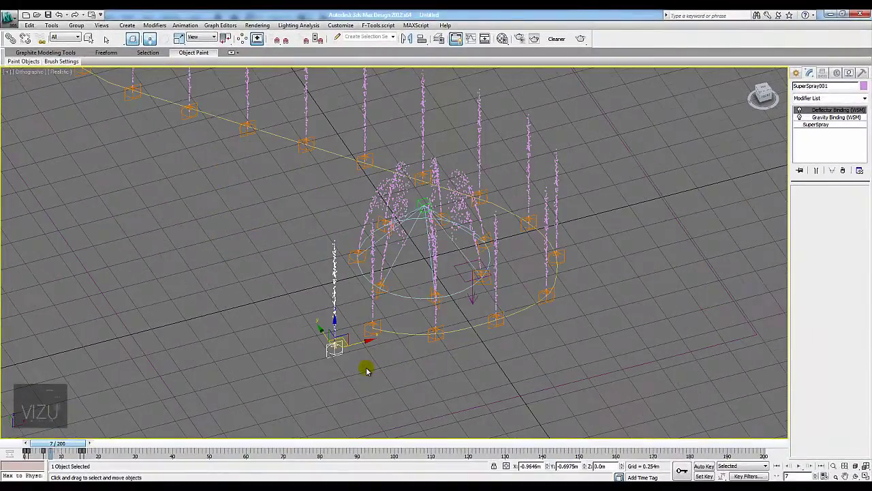
pyautogui.keyDown('alt'); pyautogui.moveTo(365, 370); pyautogui.dragTo(341, 346, button='middle'); pyautogui.keyUp('alt')
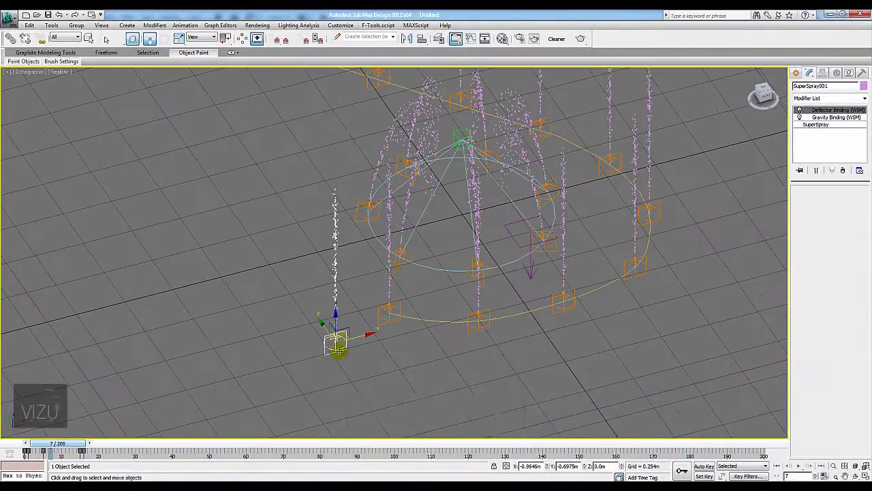
pyautogui.press('Delete')
# - Select five emitters on the spline and use Select Similar to grab all of them
pyautogui.keyDown('alt'); pyautogui.moveTo(389, 331); pyautogui.dragTo(357, 389, button='middle'); pyautogui.keyUp('alt')
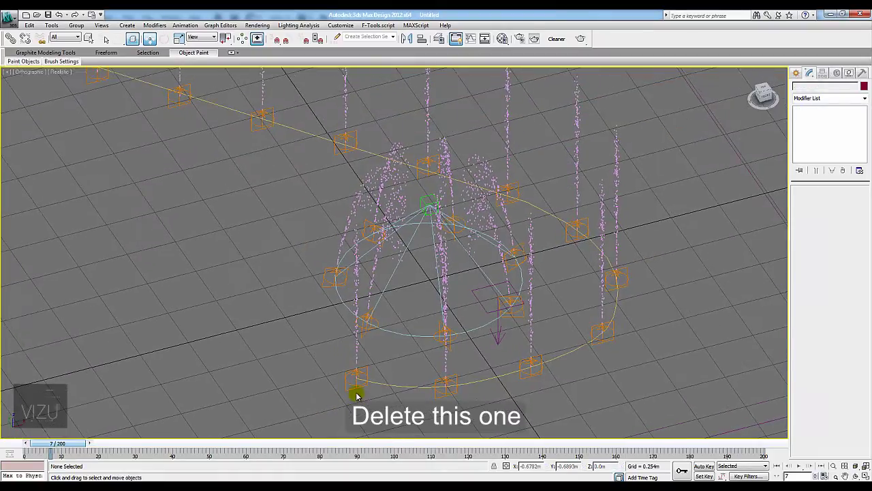
pyautogui.click(357, 389)
pyautogui.keyDown('ctrl'); pyautogui.click(445, 387); pyautogui.keyUp('ctrl')
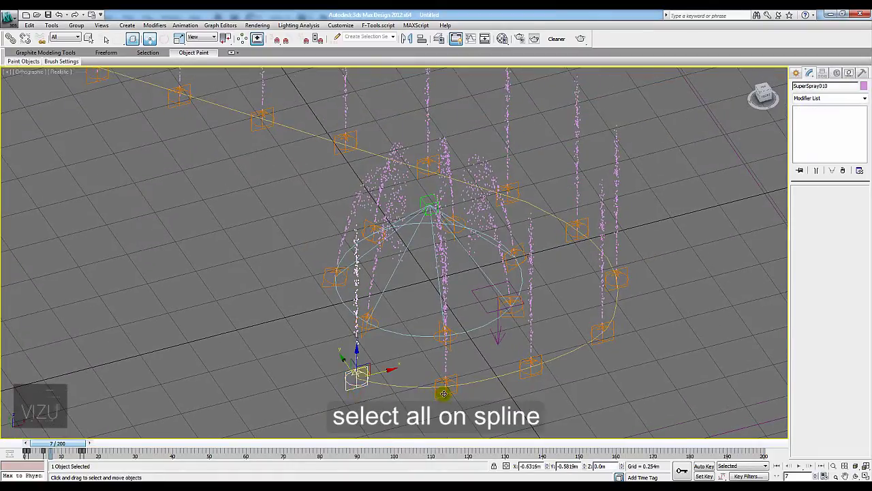
pyautogui.keyDown('ctrl'); pyautogui.click(531, 368); pyautogui.keyUp('ctrl')
pyautogui.keyDown('ctrl'); pyautogui.click(606, 335); pyautogui.keyUp('ctrl')
pyautogui.keyDown('ctrl'); pyautogui.click(617, 278); pyautogui.keyUp('ctrl')
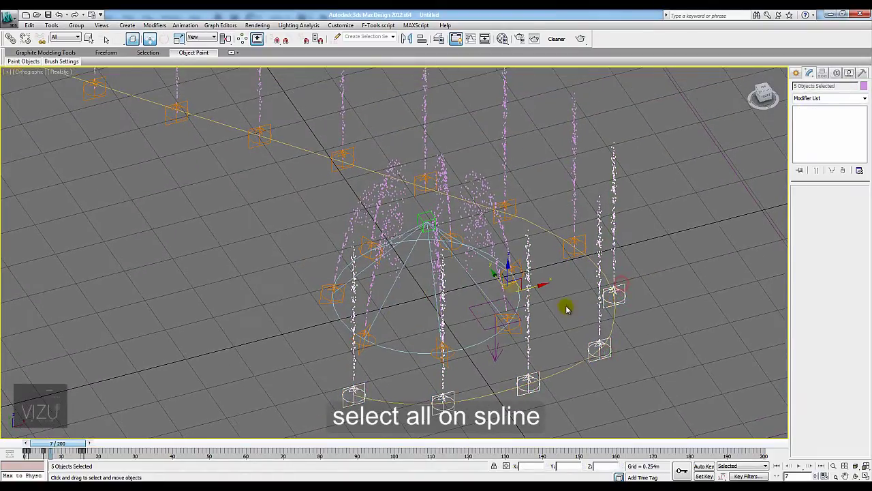
pyautogui.scroll(-3, 567, 303)
pyautogui.scroll(3, 572, 307)
pyautogui.rightClick(597, 338)
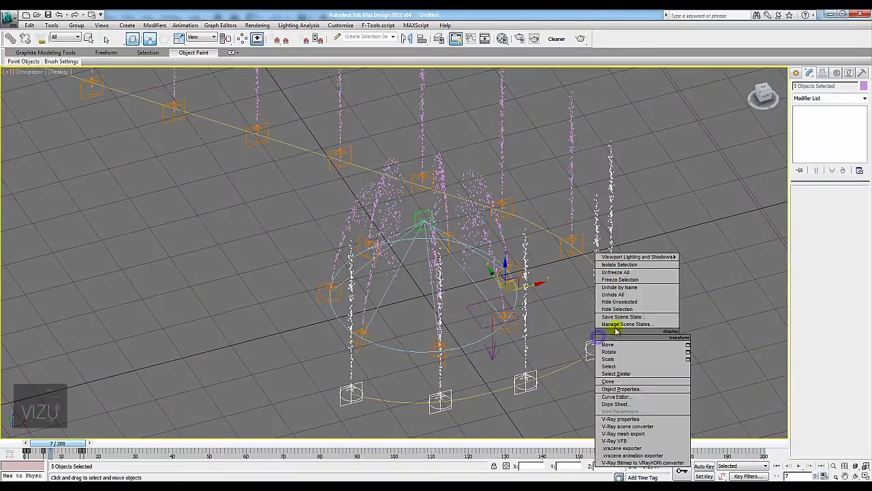
pyautogui.click(623, 373)
# - Remove the central fountain emitters from the selection and add back a missed spline emitter
pyautogui.moveTo(622, 373)
pyautogui.keyDown('alt'); pyautogui.mouseDown(button='middle')
pyautogui.moveTo(484, 343)
pyautogui.moveTo(564, 274)
pyautogui.mouseUp(button='middle'); pyautogui.keyUp('alt')
pyautogui.keyDown('alt'); pyautogui.click(633, 189); pyautogui.keyUp('alt')
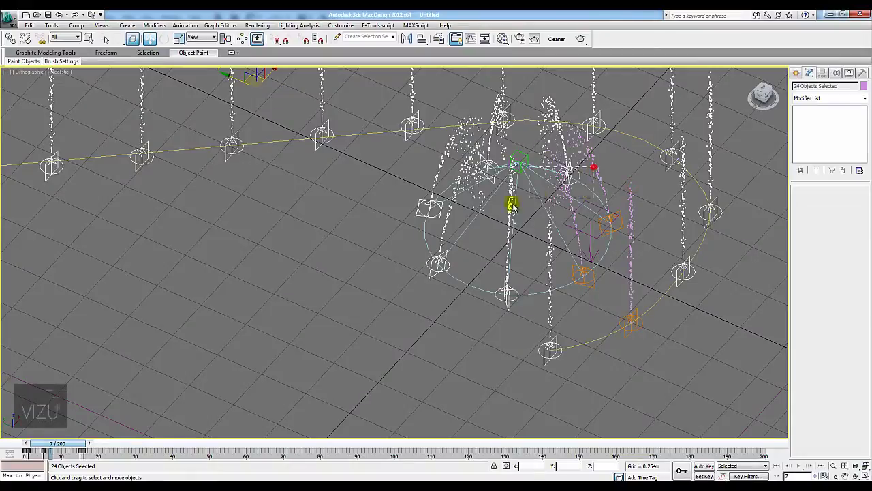
pyautogui.keyDown('alt'); pyautogui.click(426, 218); pyautogui.keyUp('alt')
pyautogui.moveTo(606, 331); pyautogui.dragTo(589, 347, button='middle')
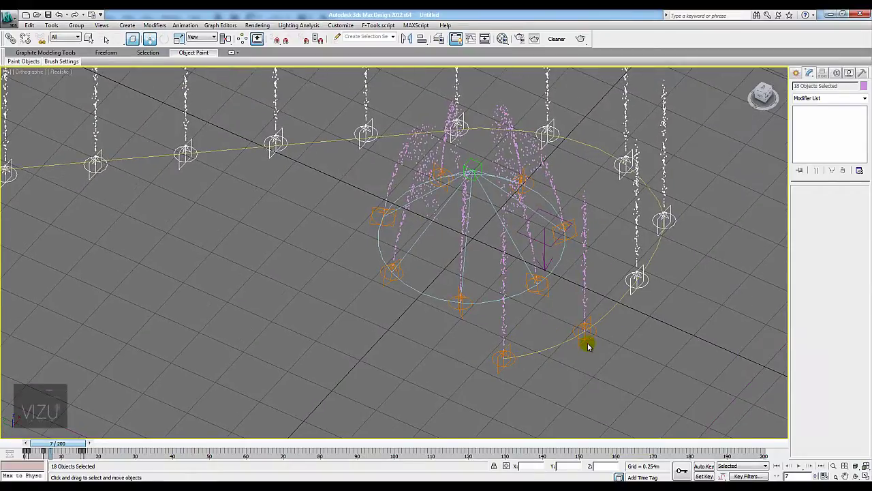
pyautogui.keyDown('ctrl'); pyautogui.click(502, 356); pyautogui.keyUp('ctrl')
pyautogui.scroll(-5, 522, 357)
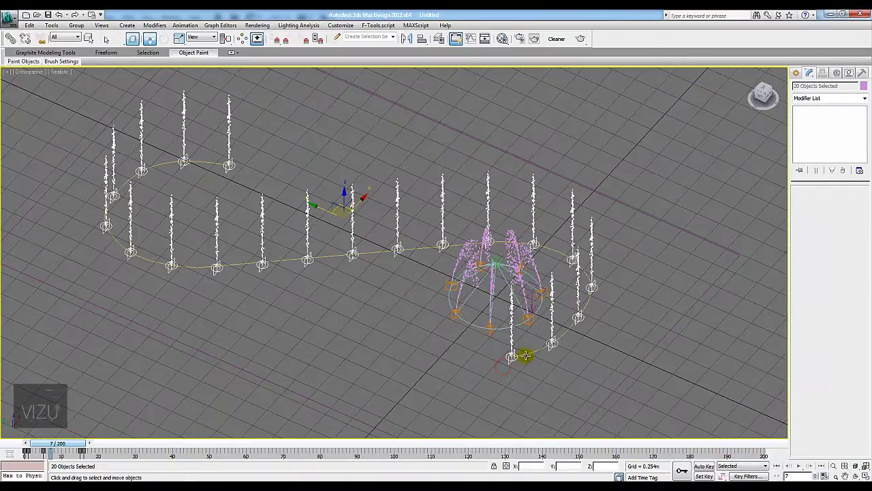
pyautogui.moveTo(522, 357)
pyautogui.keyDown('alt'); pyautogui.mouseDown(button='middle')
pyautogui.moveTo(481, 346)
pyautogui.moveTo(492, 346)
pyautogui.mouseUp(button='middle'); pyautogui.keyUp('alt')
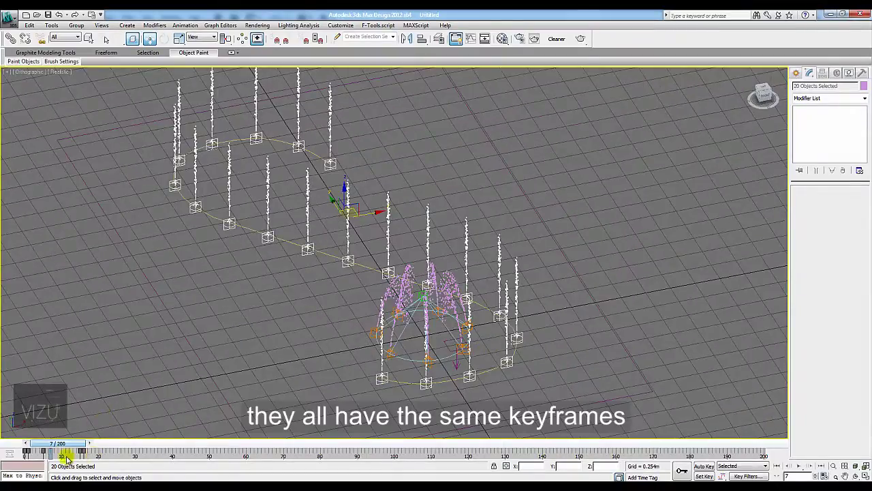
# - Offset the keyframes after the first and second spline emitters a few frames later
pyautogui.moveTo(348, 337)
pyautogui.keyDown('alt'); pyautogui.mouseDown(button='middle')
pyautogui.moveTo(366, 276)
pyautogui.moveTo(386, 320)
pyautogui.moveTo(409, 322)
pyautogui.mouseUp(button='middle'); pyautogui.keyUp('alt')
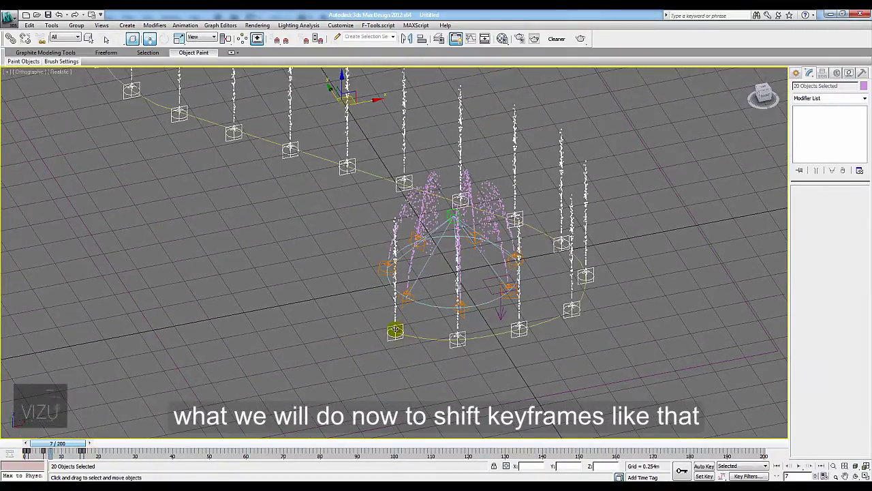
pyautogui.keyDown('alt'); pyautogui.click(409, 318); pyautogui.keyUp('alt')
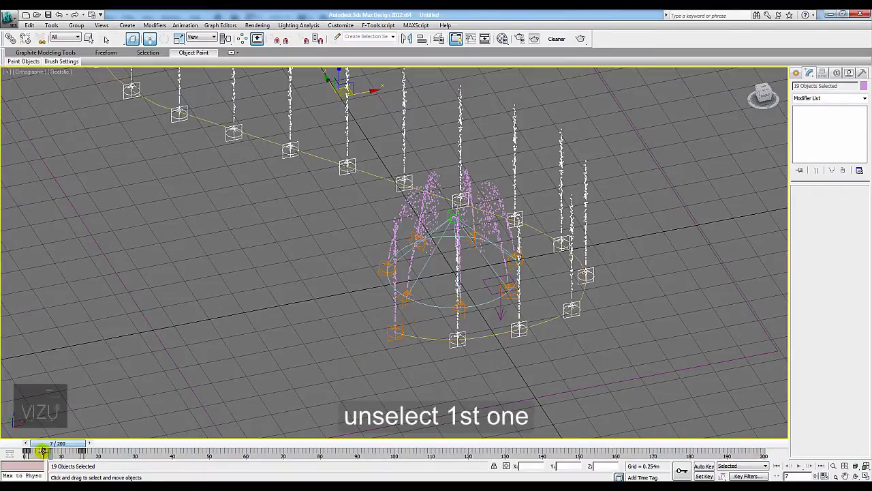
pyautogui.moveTo(42, 451); pyautogui.dragTo(45, 452)
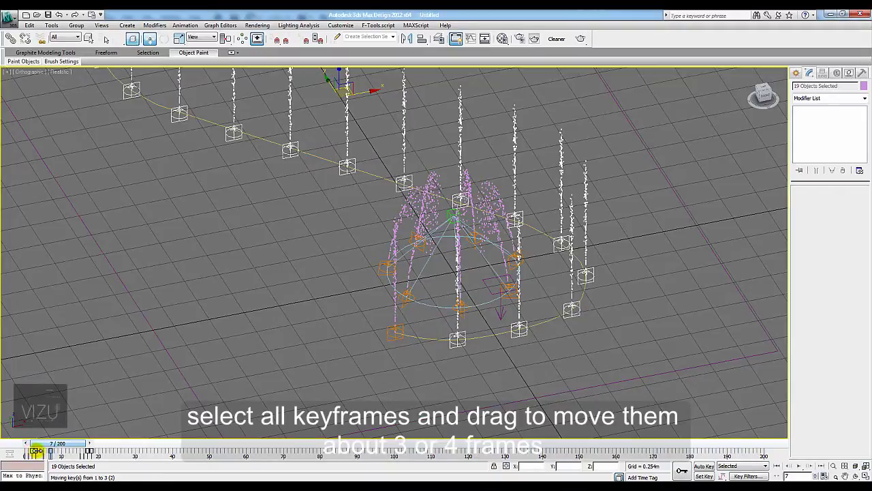
pyautogui.moveTo(35, 451); pyautogui.dragTo(38, 451)
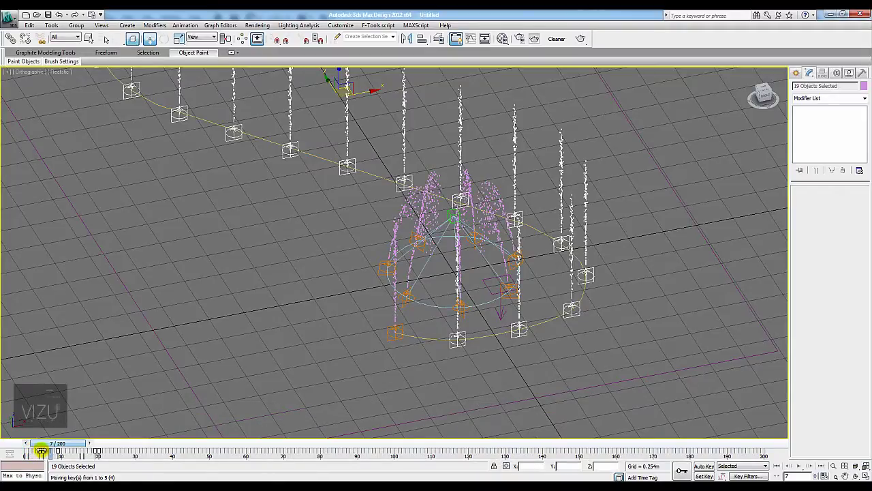
pyautogui.keyDown('alt'); pyautogui.click(456, 335); pyautogui.keyUp('alt')
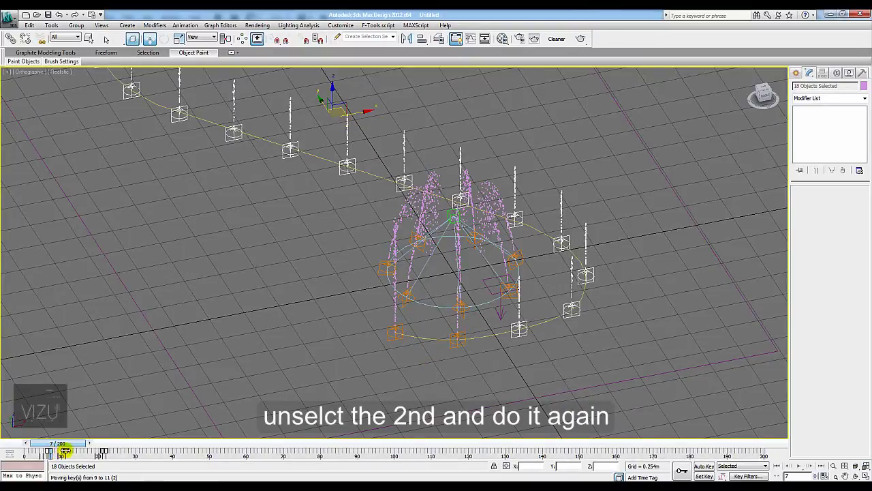
pyautogui.moveTo(65, 451); pyautogui.dragTo(68, 451)
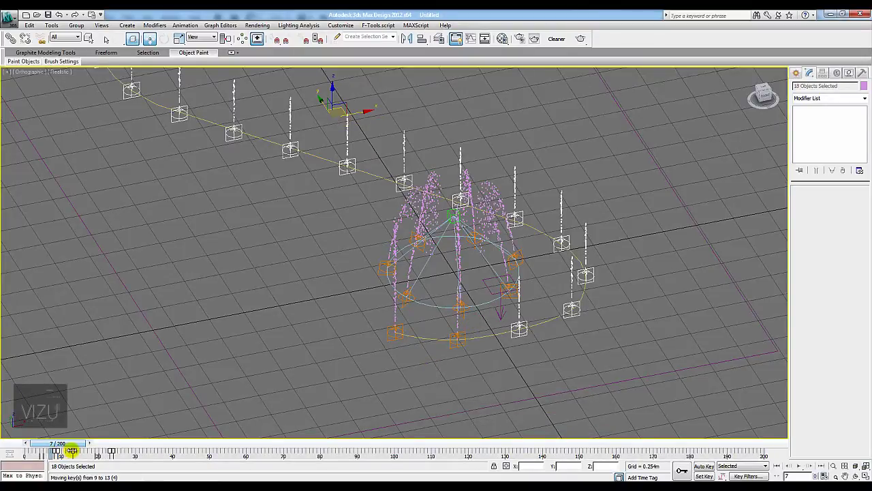
# - Continue staggering the next emitters' keys, checking the timing around frames 21–27
pyautogui.keyDown('alt'); pyautogui.click(519, 330); pyautogui.keyUp('alt')
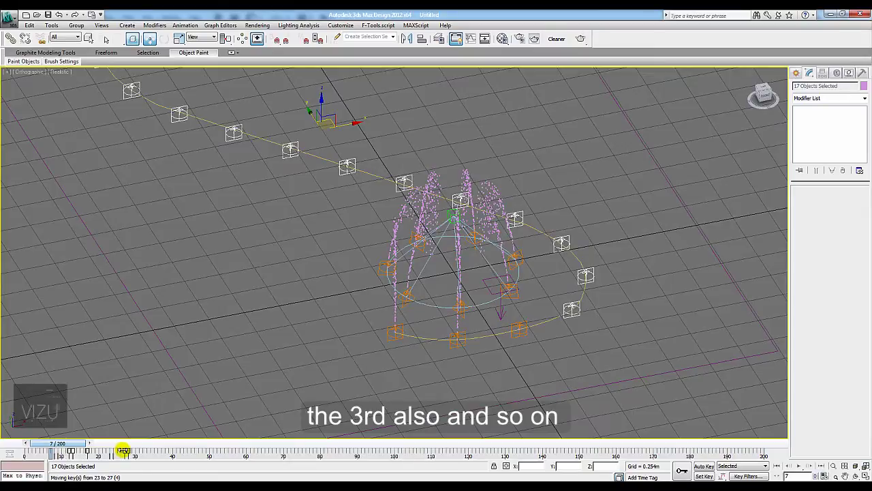
pyautogui.keyDown('alt'); pyautogui.click(573, 310); pyautogui.keyUp('alt')
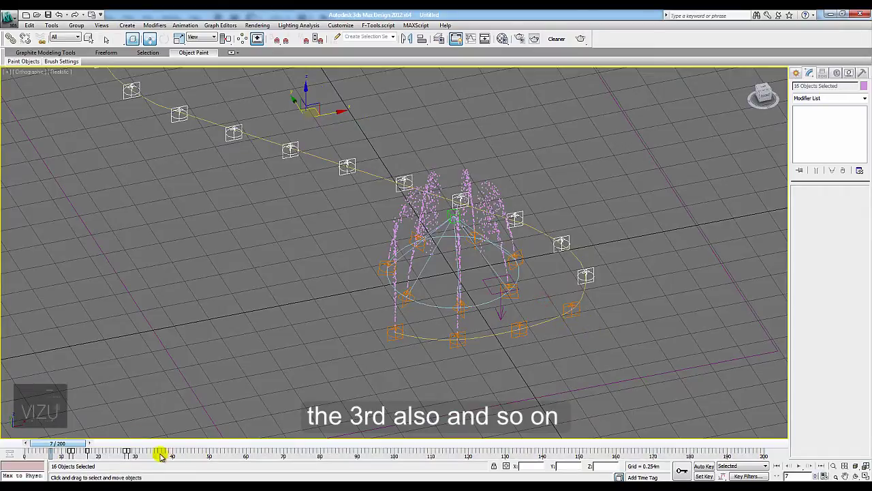
pyautogui.moveTo(131, 452); pyautogui.dragTo(134, 452)
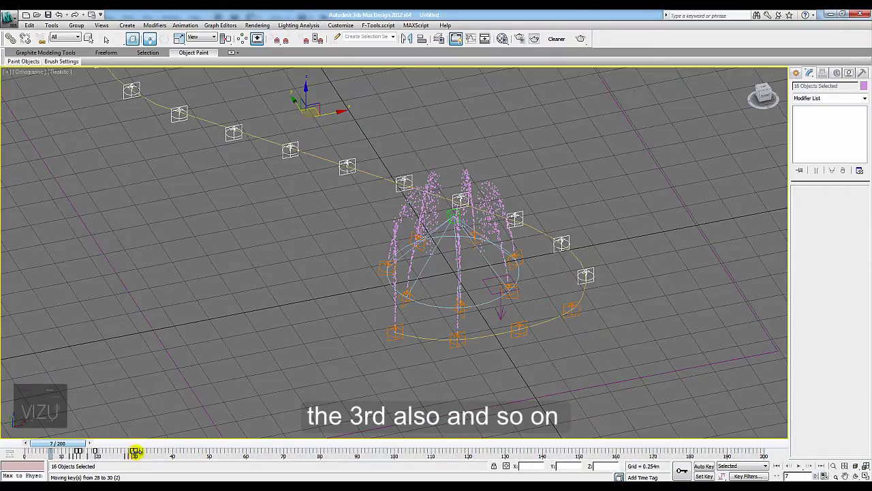
pyautogui.keyDown('alt'); pyautogui.click(585, 274); pyautogui.keyUp('alt')
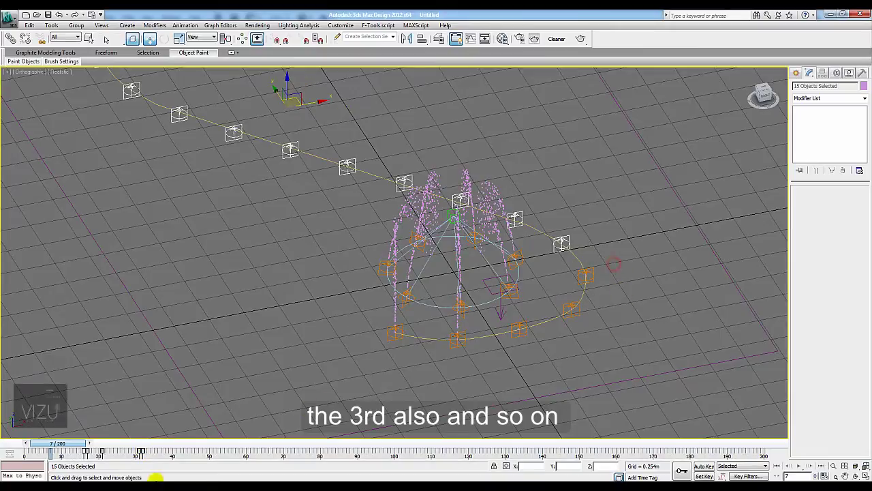
pyautogui.keyDown('alt'); pyautogui.click(561, 243); pyautogui.keyUp('alt')
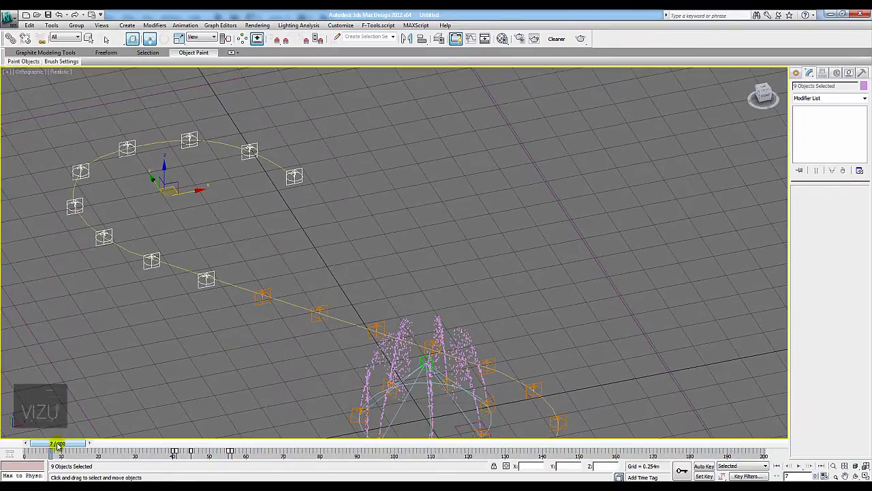
pyautogui.moveTo(59, 447)
pyautogui.mouseDown()
pyautogui.moveTo(34, 446)
pyautogui.moveTo(184, 444)
pyautogui.moveTo(166, 443)
pyautogui.moveTo(128, 443)
pyautogui.moveTo(186, 451)
pyautogui.mouseUp()
pyautogui.press('w')
# - Stagger the remaining emitters' keys down to the last one, then clear the selection and review
pyautogui.keyDown('alt'); pyautogui.click(190, 409); pyautogui.keyUp('alt')
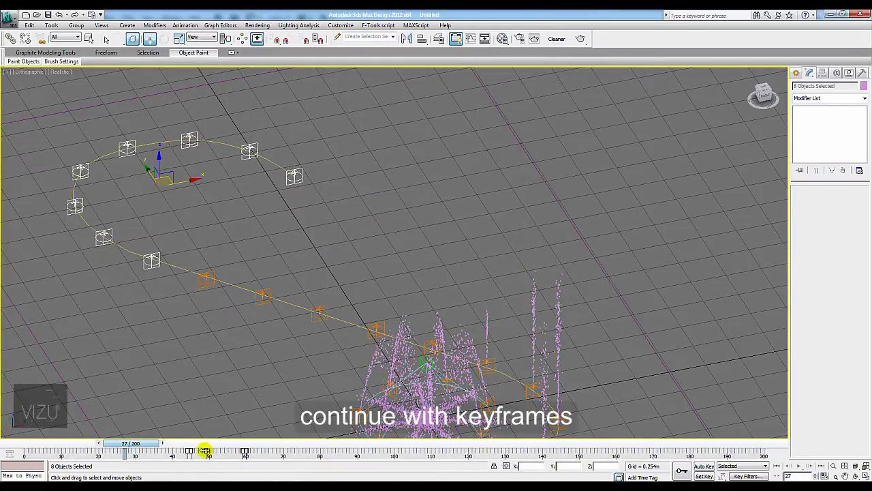
pyautogui.moveTo(221, 449); pyautogui.dragTo(264, 450)
pyautogui.keyDown('alt'); pyautogui.click(273, 405); pyautogui.keyUp('alt')
pyautogui.keyDown('alt'); pyautogui.click(75, 205); pyautogui.keyUp('alt')
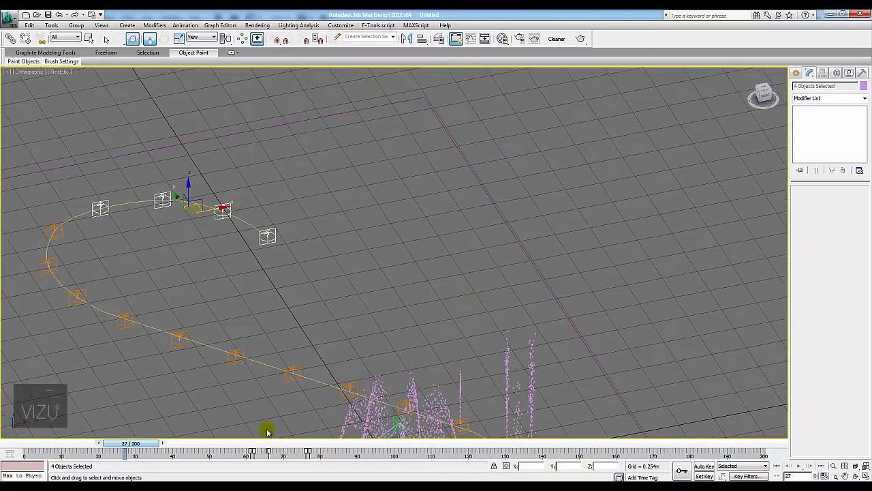
pyautogui.keyDown('alt'); pyautogui.click(101, 201); pyautogui.keyUp('alt')
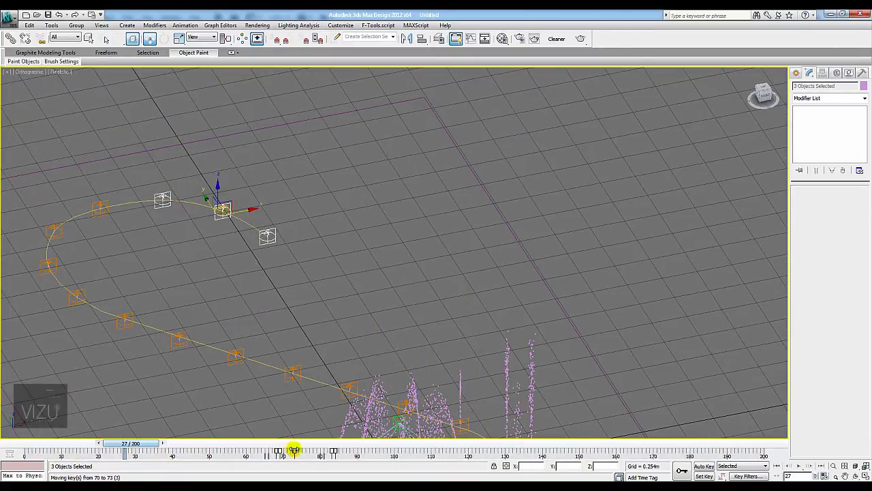
pyautogui.moveTo(282, 450); pyautogui.dragTo(301, 451)
pyautogui.keyDown('alt'); pyautogui.click(162, 199); pyautogui.keyUp('alt')
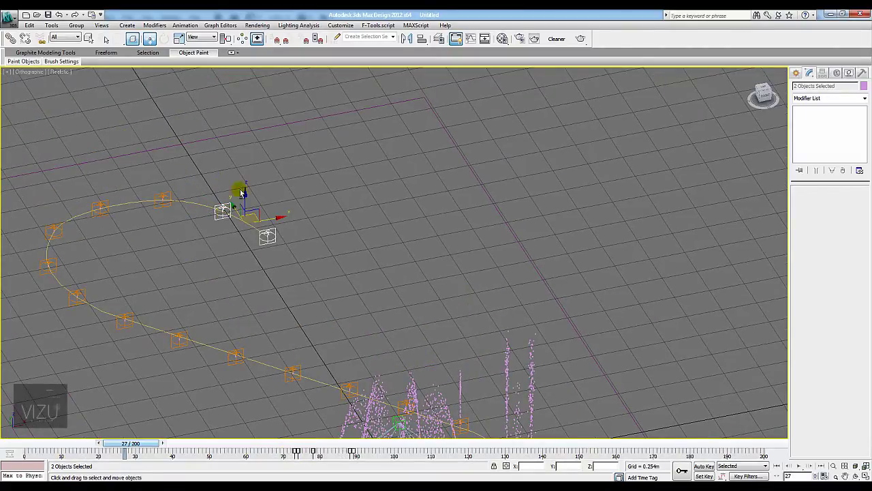
pyautogui.keyDown('alt'); pyautogui.click(223, 211); pyautogui.keyUp('alt')
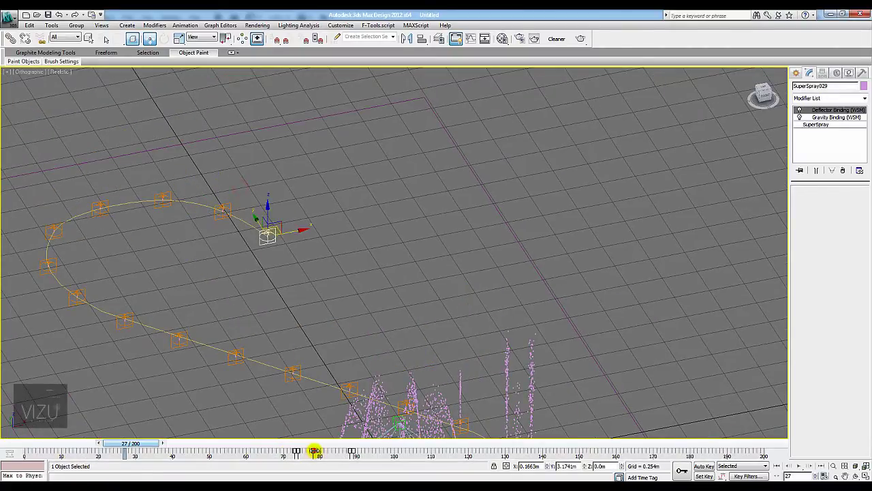
pyautogui.click(520, 245)
pyautogui.moveTo(132, 444)
pyautogui.mouseDown()
pyautogui.moveTo(72, 444)
pyautogui.moveTo(220, 456)
pyautogui.moveTo(381, 433)
pyautogui.moveTo(243, 450)
pyautogui.moveTo(17, 458)
pyautogui.moveTo(121, 451)
pyautogui.mouseUp()
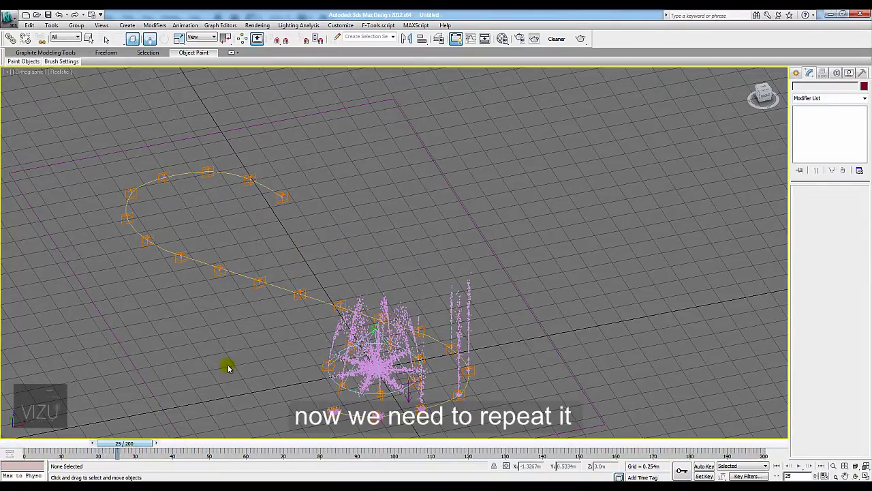
# - Select the 20 fountain emitters by inverting the circle selection and removing extras
pyautogui.moveTo(198, 371)
pyautogui.keyDown('alt'); pyautogui.mouseDown(button='middle')
pyautogui.moveTo(365, 357)
pyautogui.moveTo(259, 329)
pyautogui.moveTo(190, 243)
pyautogui.mouseUp(button='middle'); pyautogui.keyUp('alt')
pyautogui.click(175, 238)
pyautogui.rightClick(176, 240)
pyautogui.click(177, 302)
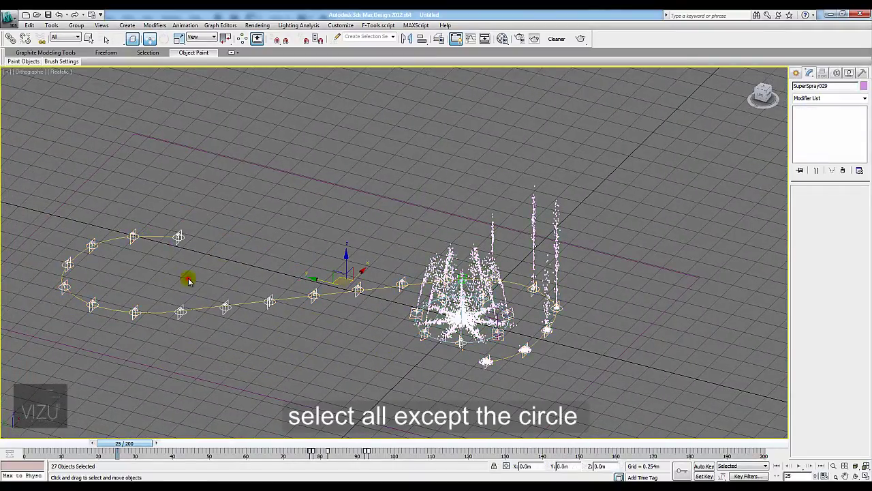
pyautogui.moveTo(189, 278)
pyautogui.keyDown('alt'); pyautogui.mouseDown(button='middle')
pyautogui.moveTo(595, 391)
pyautogui.moveTo(559, 356)
pyautogui.mouseUp(button='middle'); pyautogui.keyUp('alt')
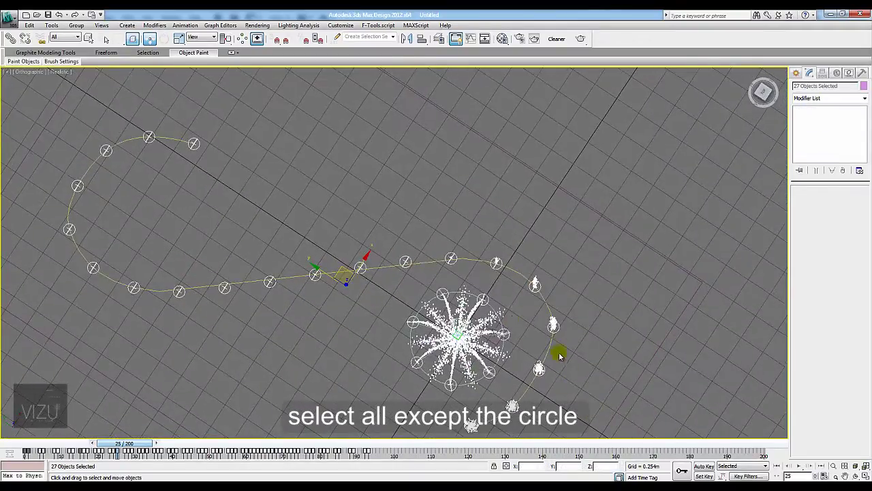
pyautogui.keyDown('alt'); pyautogui.click(407, 385); pyautogui.keyUp('alt')
pyautogui.keyDown('alt'); pyautogui.moveTo(436, 375); pyautogui.dragTo(398, 407, button='middle'); pyautogui.keyUp('alt')
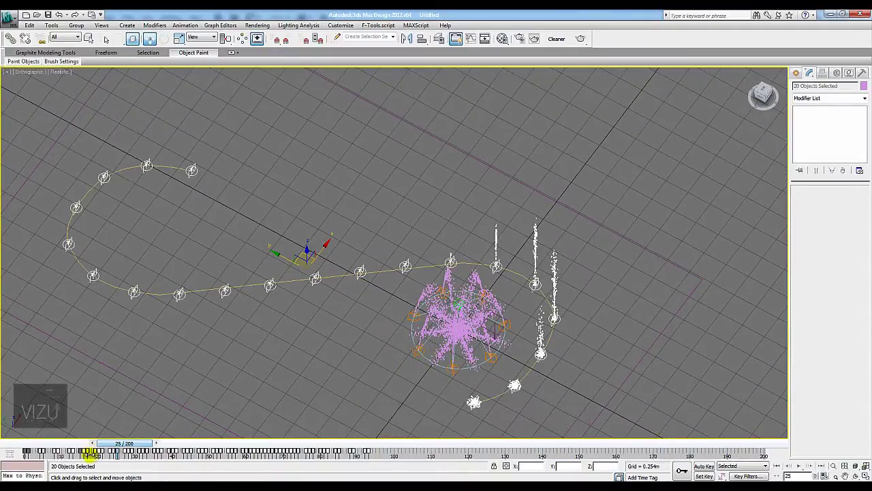
# - Copy the emitters' keyframes from frame 0 to frame 96 and scrub to verify
pyautogui.moveTo(387, 450)
pyautogui.mouseDown()
pyautogui.moveTo(30, 458)
pyautogui.moveTo(402, 460)
pyautogui.moveTo(379, 461)
pyautogui.mouseUp()
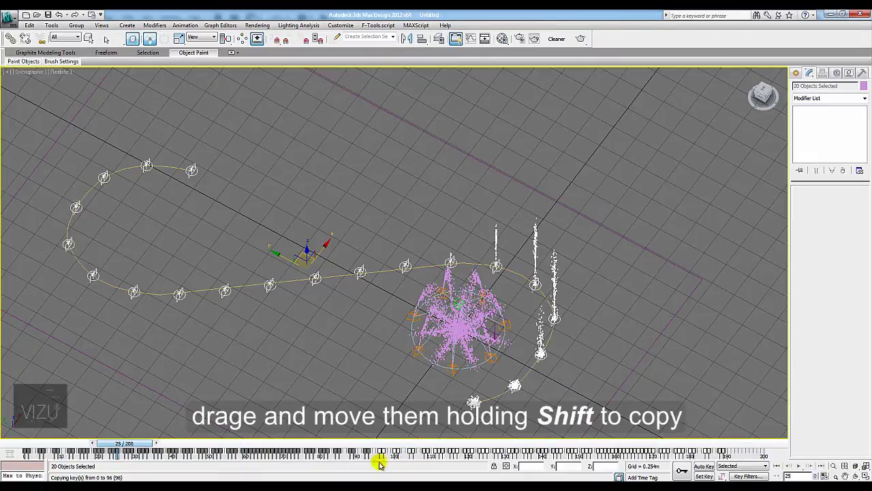
pyautogui.click(344, 388)
pyautogui.moveTo(112, 443)
pyautogui.mouseDown()
pyautogui.moveTo(87, 443)
pyautogui.moveTo(528, 454)
pyautogui.moveTo(633, 409)
pyautogui.moveTo(541, 398)
pyautogui.mouseUp()
# - Select Dummy001 at frame 0 and turn on Auto Key
pyautogui.moveTo(429, 368)
pyautogui.keyDown('alt'); pyautogui.mouseDown(button='middle')
pyautogui.moveTo(444, 347)
pyautogui.moveTo(440, 329)
pyautogui.mouseUp(button='middle'); pyautogui.keyUp('alt')
pyautogui.click(428, 298)
pyautogui.keyDown('alt'); pyautogui.moveTo(427, 298); pyautogui.dragTo(508, 353, button='middle'); pyautogui.keyUp('alt')
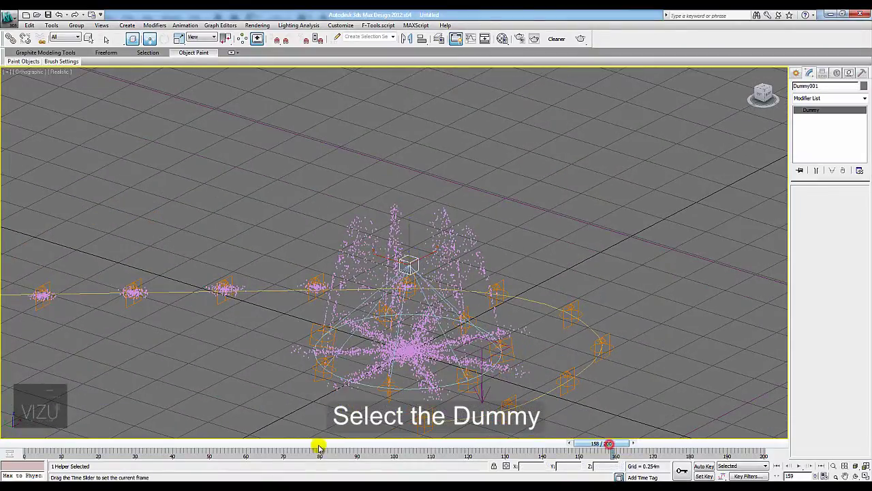
pyautogui.moveTo(230, 446); pyautogui.dragTo(27, 450)
pyautogui.press('w')
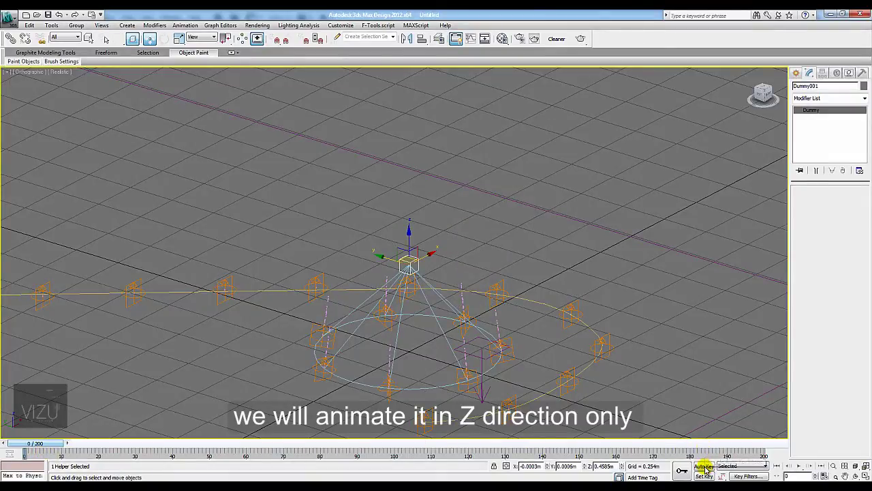
pyautogui.click(705, 467)
# - Key Dummy001 lowered in Z at frame 40 and raised at frame 80
pyautogui.moveTo(52, 444); pyautogui.dragTo(190, 444)
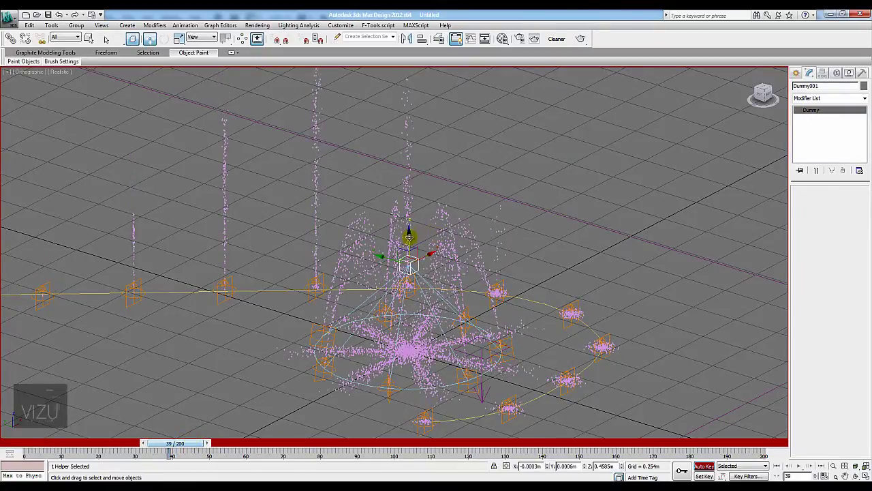
pyautogui.click(411, 251)
pyautogui.click(408, 242)
pyautogui.moveTo(408, 242)
pyautogui.mouseDown()
pyautogui.moveTo(412, 266)
pyautogui.moveTo(298, 326)
pyautogui.mouseUp()
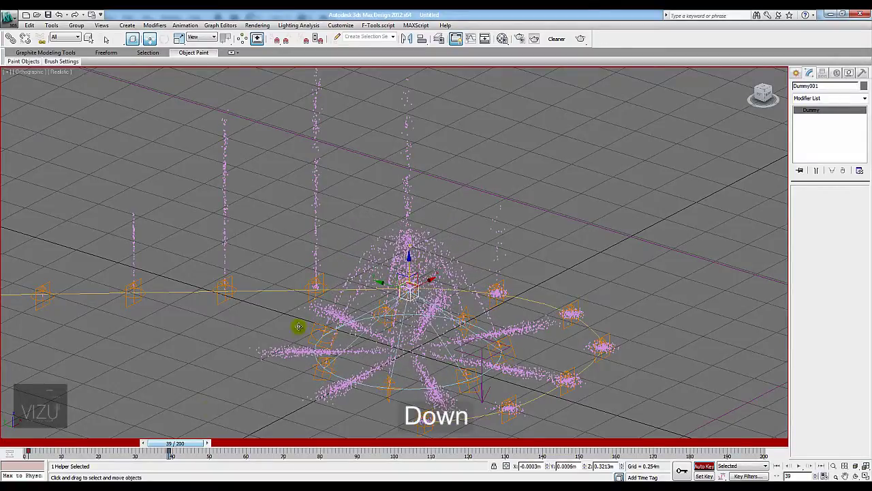
pyautogui.moveTo(185, 447); pyautogui.dragTo(332, 444)
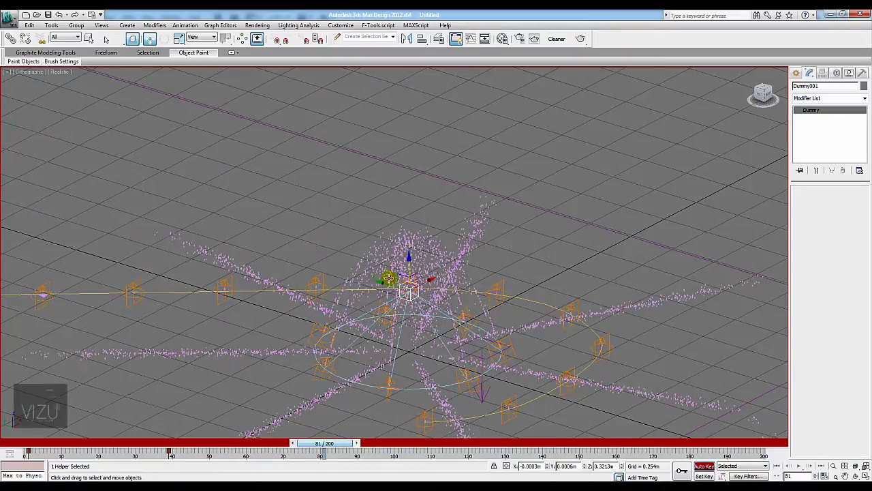
pyautogui.moveTo(409, 265); pyautogui.dragTo(395, 169)
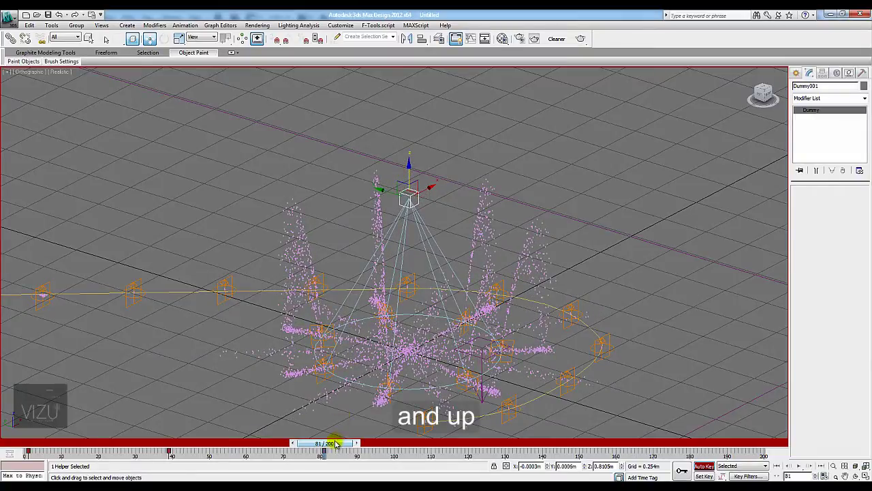
# - Key Dummy001 down at frame 110, up at frame 151, and down near frame 195
pyautogui.moveTo(336, 444); pyautogui.dragTo(439, 444)
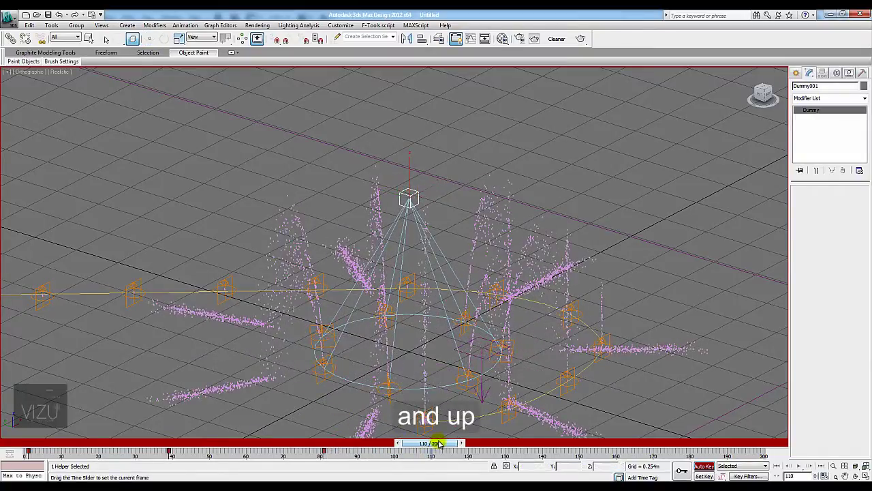
pyautogui.press('w')
pyautogui.moveTo(409, 167); pyautogui.dragTo(426, 253)
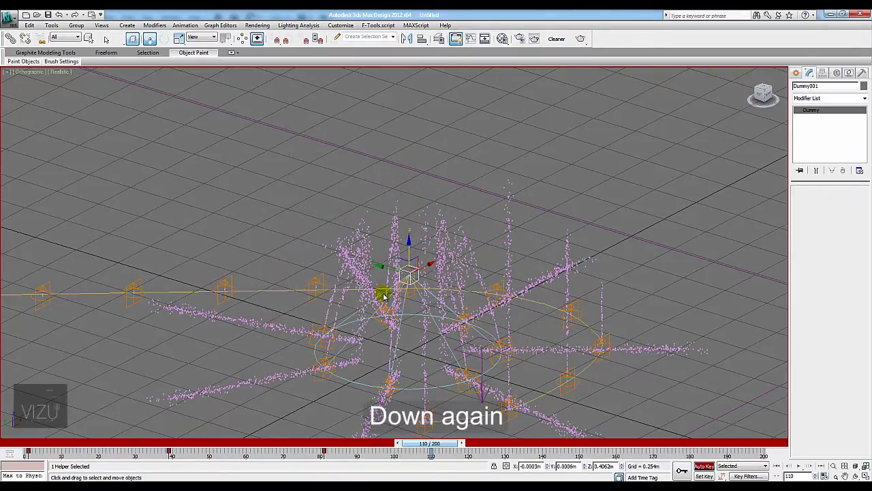
pyautogui.moveTo(428, 451); pyautogui.dragTo(576, 451)
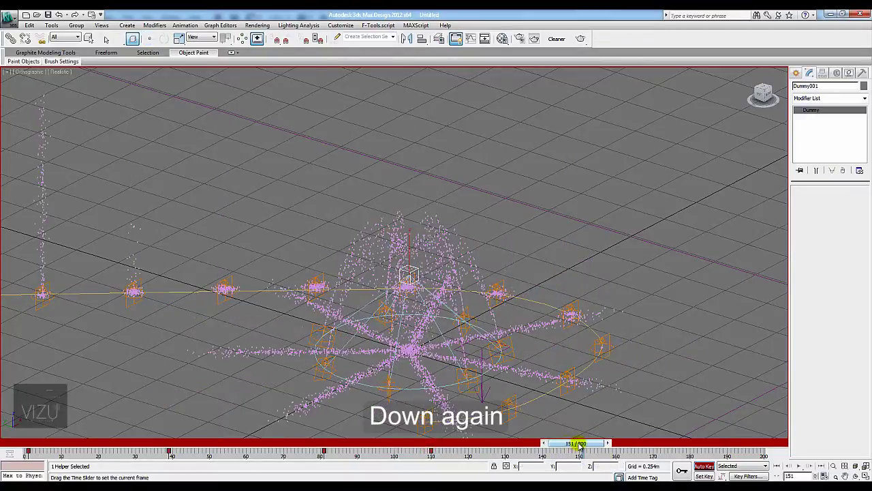
pyautogui.moveTo(409, 254); pyautogui.dragTo(406, 200)
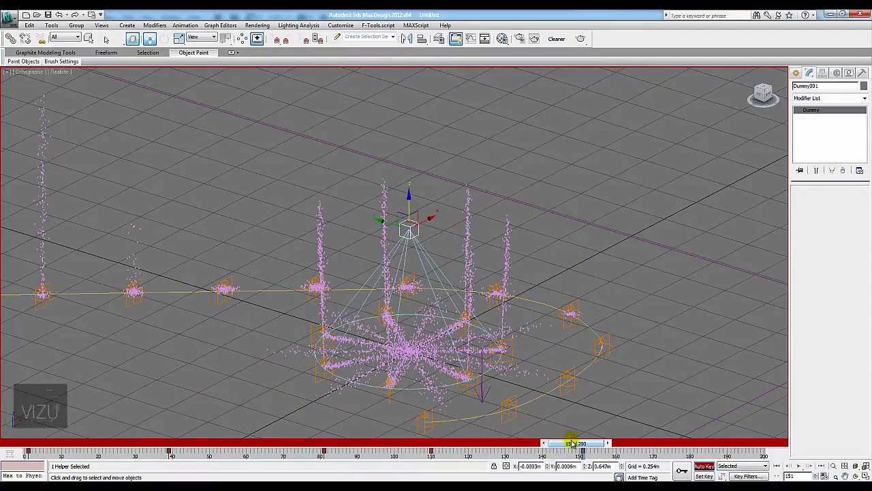
pyautogui.moveTo(574, 445)
pyautogui.mouseDown()
pyautogui.moveTo(341, 447)
pyautogui.moveTo(737, 442)
pyautogui.mouseUp()
pyautogui.press('w')
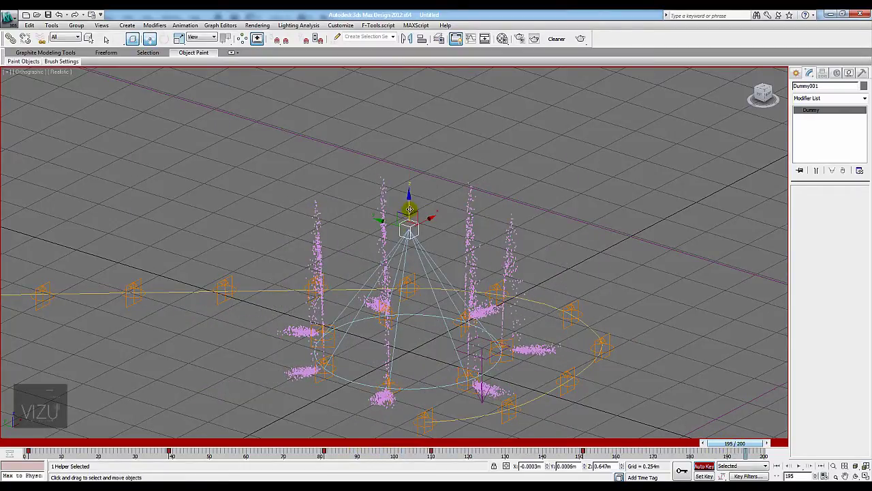
pyautogui.moveTo(409, 209); pyautogui.dragTo(425, 252)
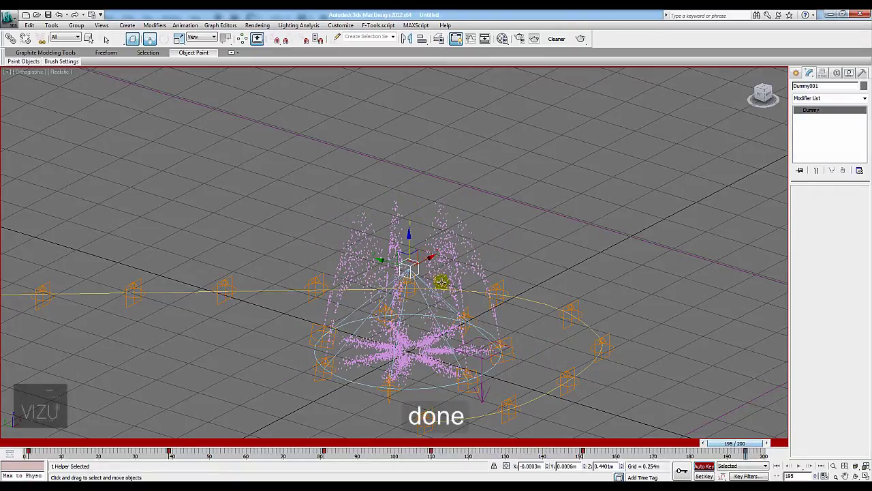
# - Turn off Auto Key and box-select the central fountain group's 10 objects from a top-down view
pyautogui.scroll(-2, 441, 281)
pyautogui.scroll(-2, 461, 305)
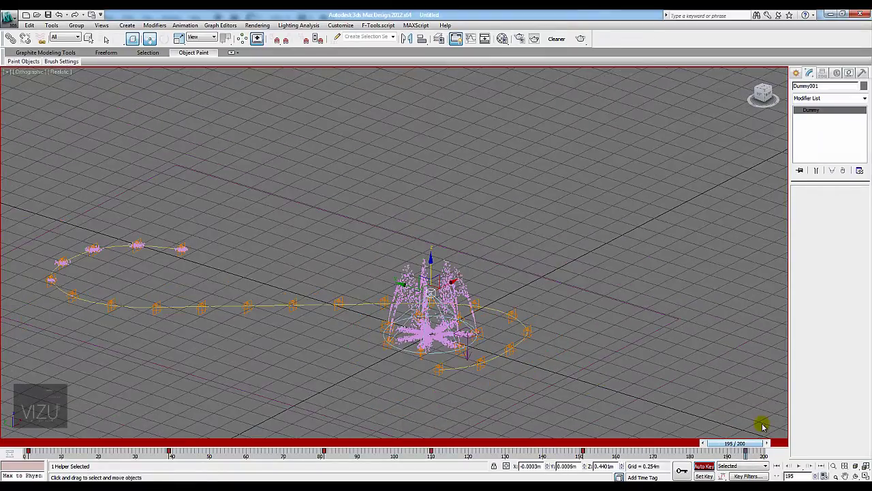
pyautogui.moveTo(343, 302)
pyautogui.keyDown('alt'); pyautogui.mouseDown(button='middle')
pyautogui.moveTo(350, 351)
pyautogui.moveTo(342, 365)
pyautogui.mouseUp(button='middle'); pyautogui.keyUp('alt')
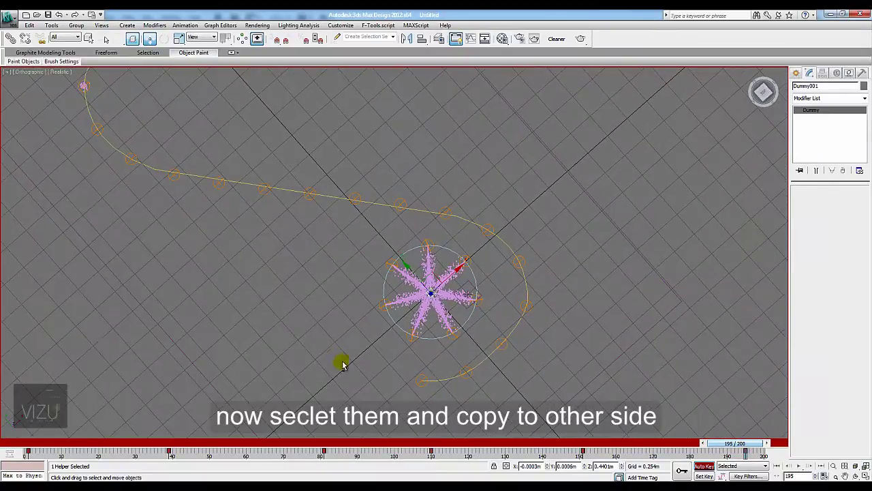
pyautogui.click(706, 466)
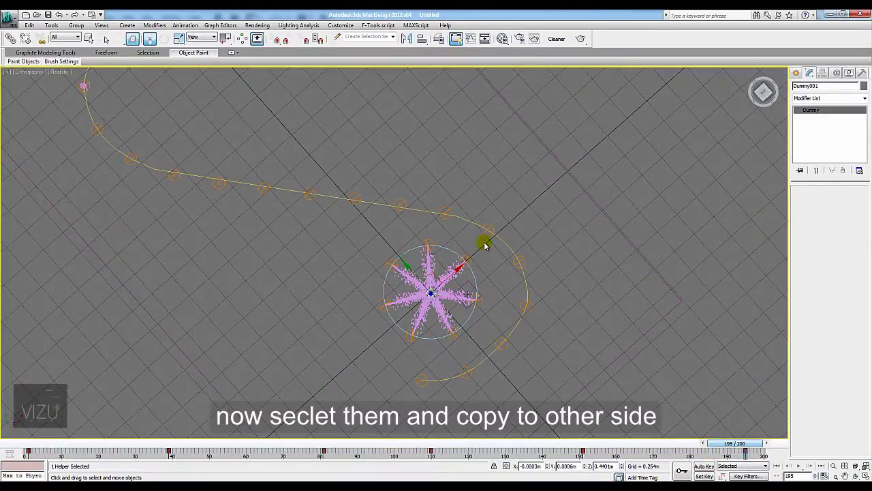
pyautogui.moveTo(484, 245); pyautogui.dragTo(366, 347)
pyautogui.moveTo(366, 347)
pyautogui.keyDown('alt'); pyautogui.mouseDown(button='middle')
pyautogui.moveTo(468, 327)
pyautogui.moveTo(459, 336)
pyautogui.mouseUp(button='middle'); pyautogui.keyUp('alt')
# - Place an independent Copy of the fountain group at the spline's other loop and compare both
pyautogui.keyDown('shift'); pyautogui.moveTo(431, 315); pyautogui.dragTo(356, 266); pyautogui.keyUp('shift')
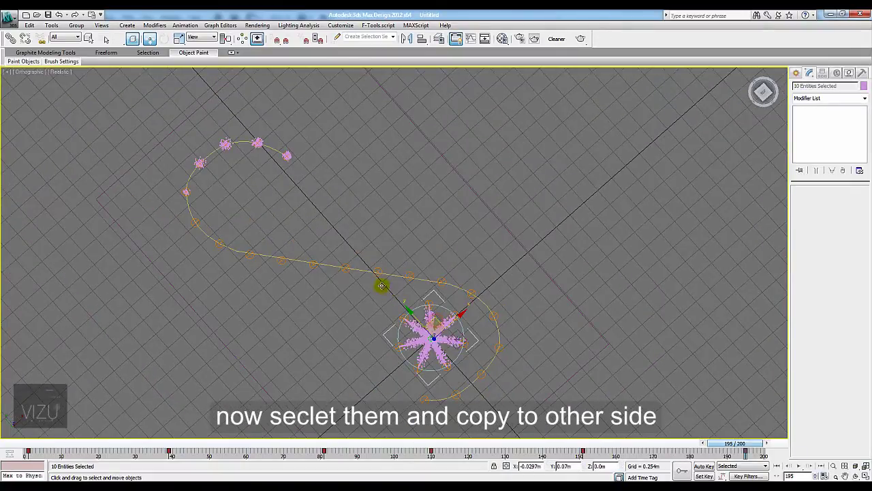
pyautogui.moveTo(288, 215)
pyautogui.keyDown('shift'); pyautogui.mouseDown()
pyautogui.moveTo(248, 174)
pyautogui.moveTo(250, 181)
pyautogui.mouseUp(); pyautogui.keyUp('shift')
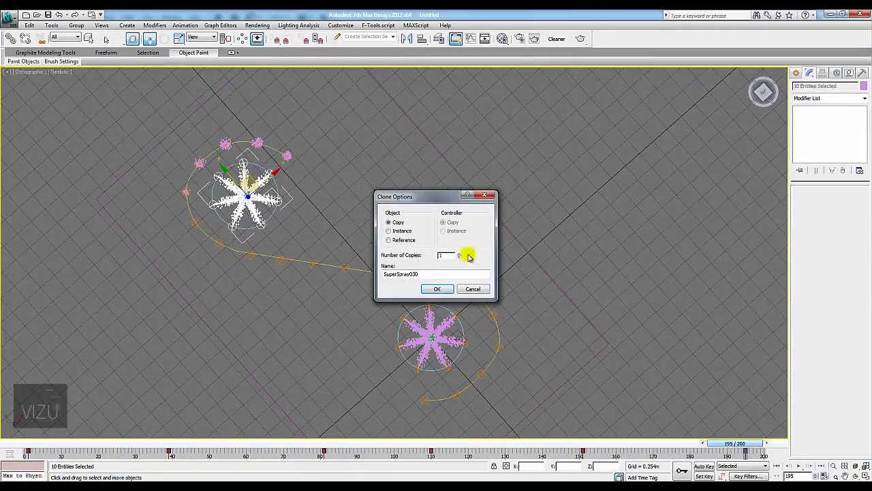
pyautogui.click(444, 289)
pyautogui.keyDown('alt'); pyautogui.moveTo(430, 320); pyautogui.dragTo(414, 299, button='middle'); pyautogui.keyUp('alt')
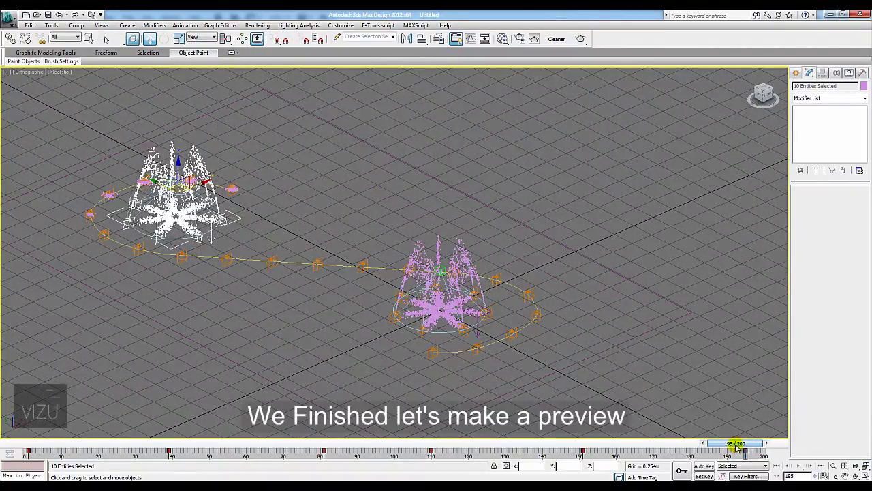
pyautogui.moveTo(736, 446); pyautogui.dragTo(476, 448)
# - Render a Shaded animated viewport preview at 100 percent output size via Grab Viewport
pyautogui.press(',')
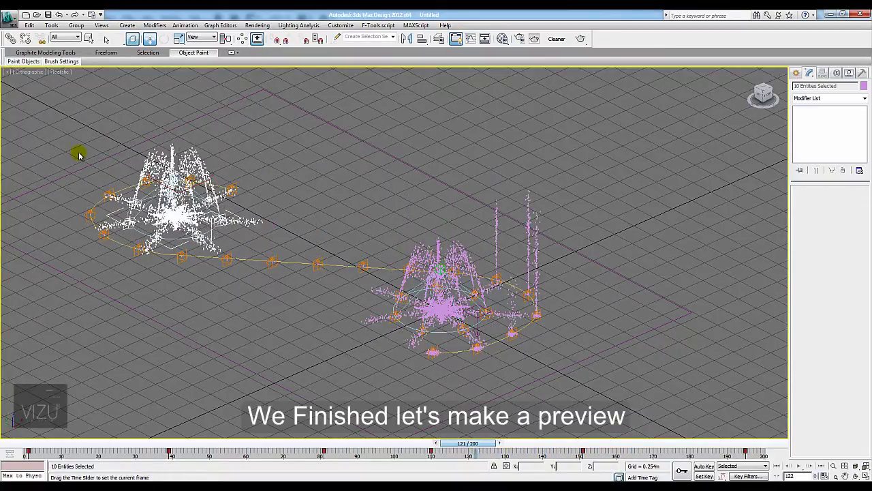
pyautogui.click(51, 25)
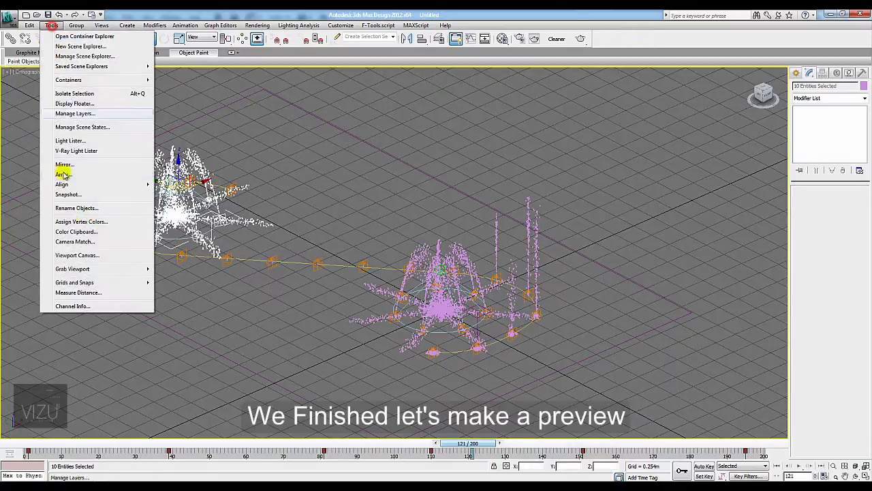
pyautogui.moveTo(72, 268)
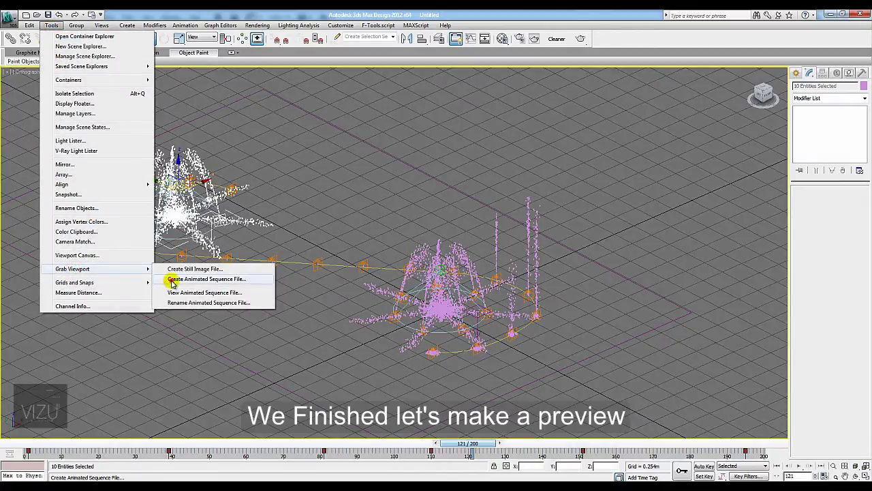
pyautogui.click(172, 280)
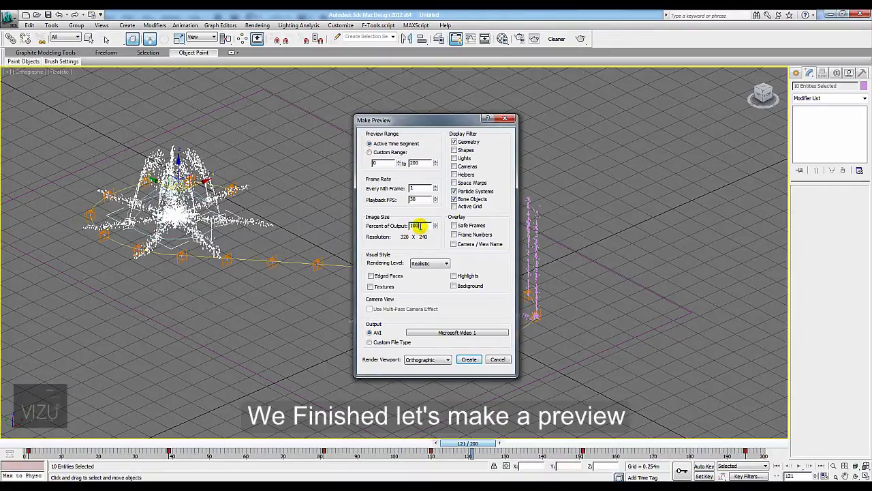
pyautogui.click(420, 199)
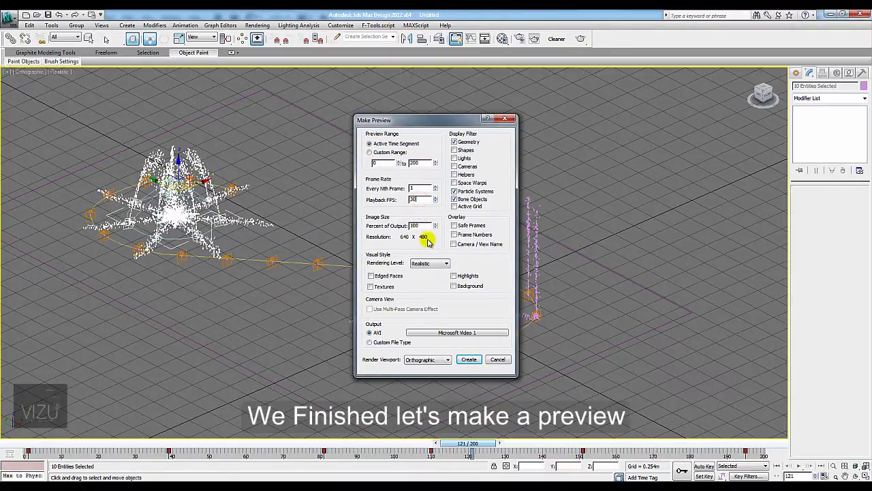
pyautogui.click(428, 263)
pyautogui.click(430, 280)
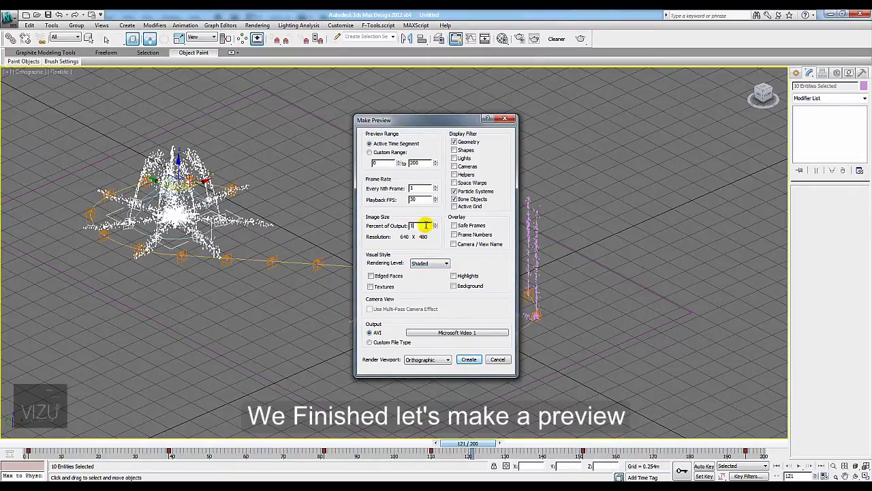
pyautogui.write('100')
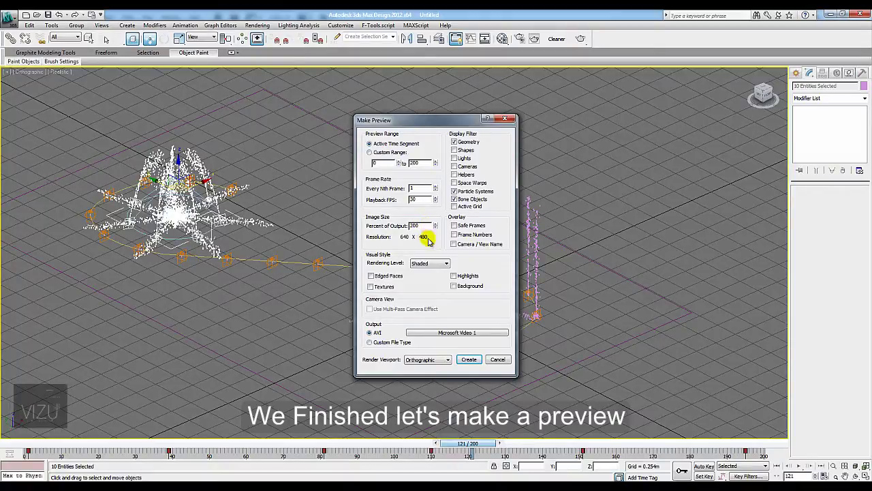
pyautogui.click(469, 359)
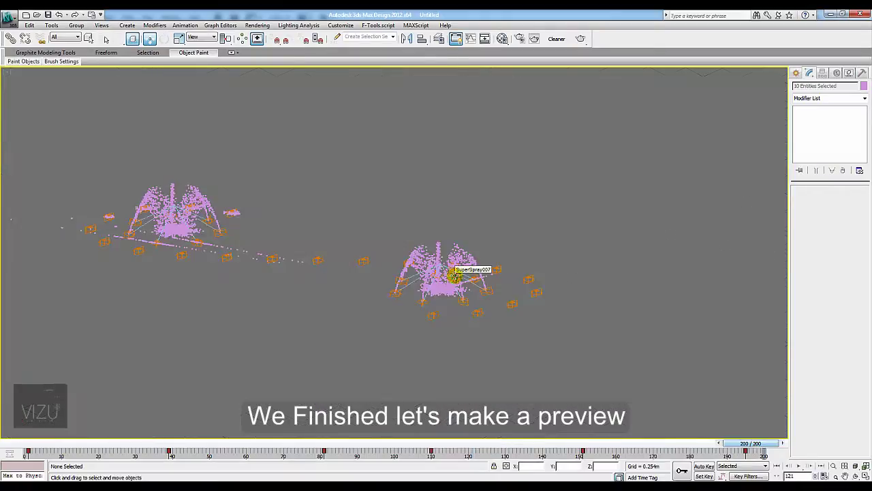